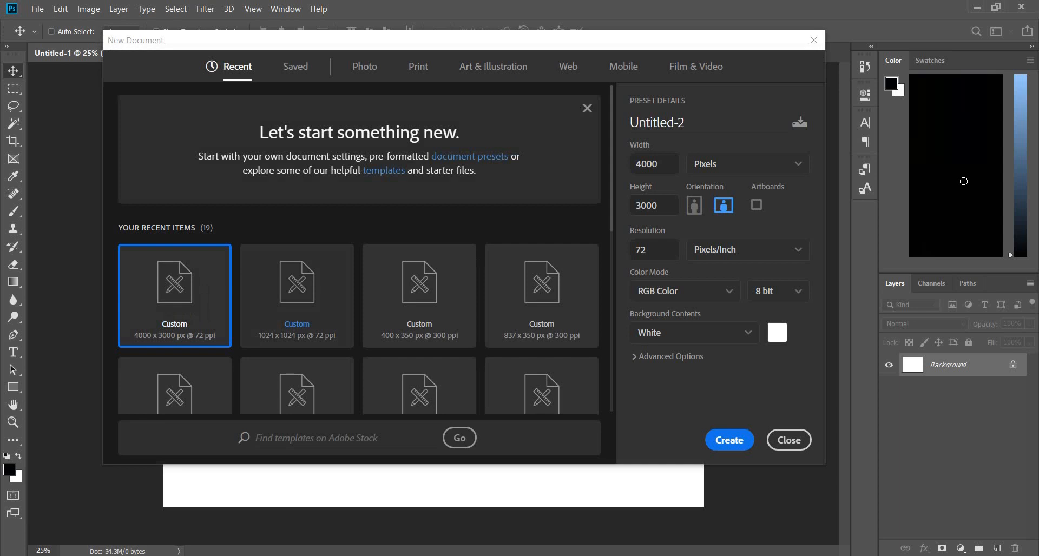
- Create a new 1024 x 1024 pixel document with a resolution of 300 pixels per inch
{"action": "left_click", "coordinate": [297, 303]}
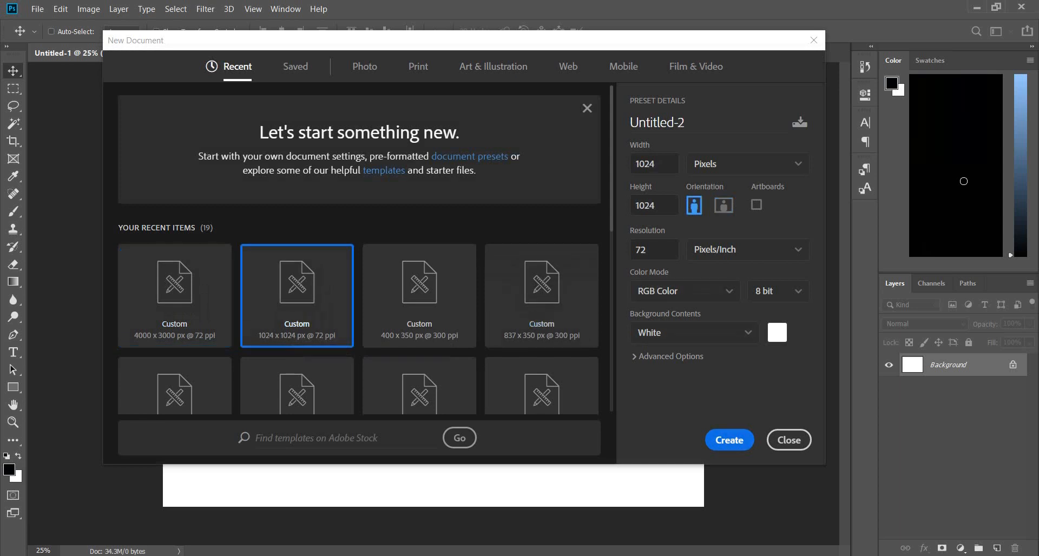
{"action": "left_click_drag", "start_coordinate": [647, 249], "coordinate": [635, 249]}
{"action": "type", "text": "300"}
{"action": "left_click", "coordinate": [748, 440]}
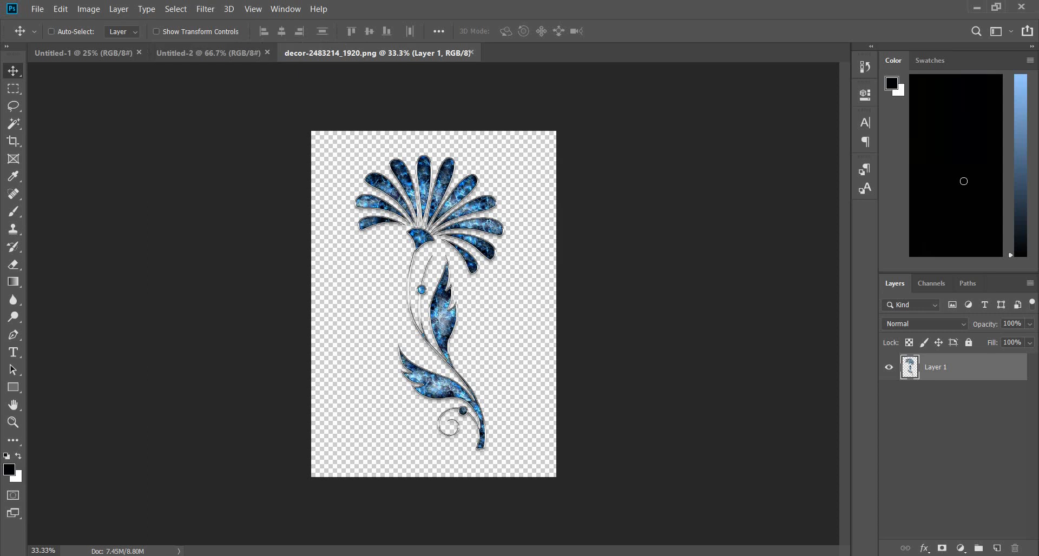
- Copy the blue flower artwork into the Untitled-2 document and scale it to about 50% width and 56% height inside the canvas
{"action": "left_click_drag", "start_coordinate": [420, 144], "coordinate": [260, 103]}
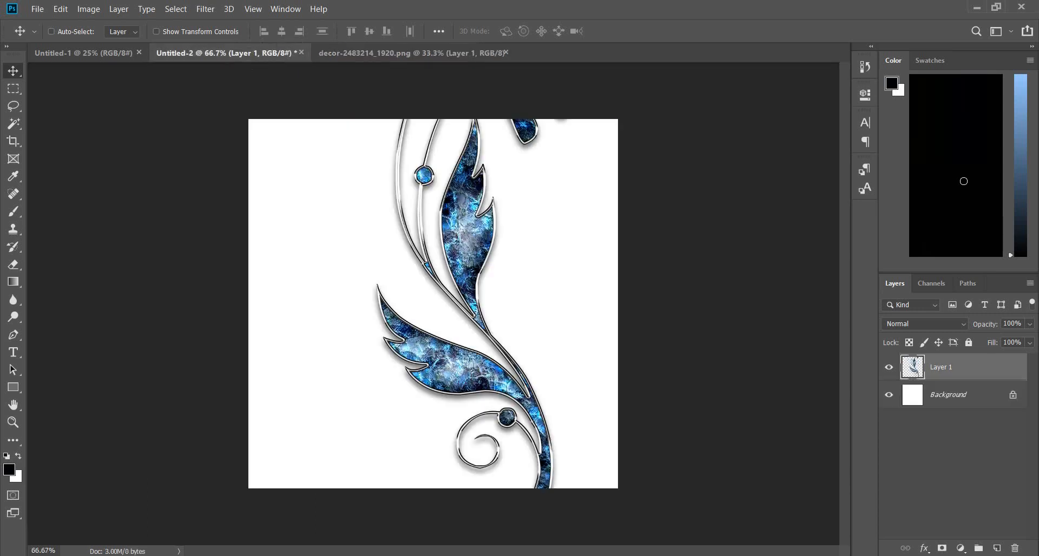
{"action": "left_click_drag", "start_coordinate": [460, 172], "coordinate": [460, 247]}
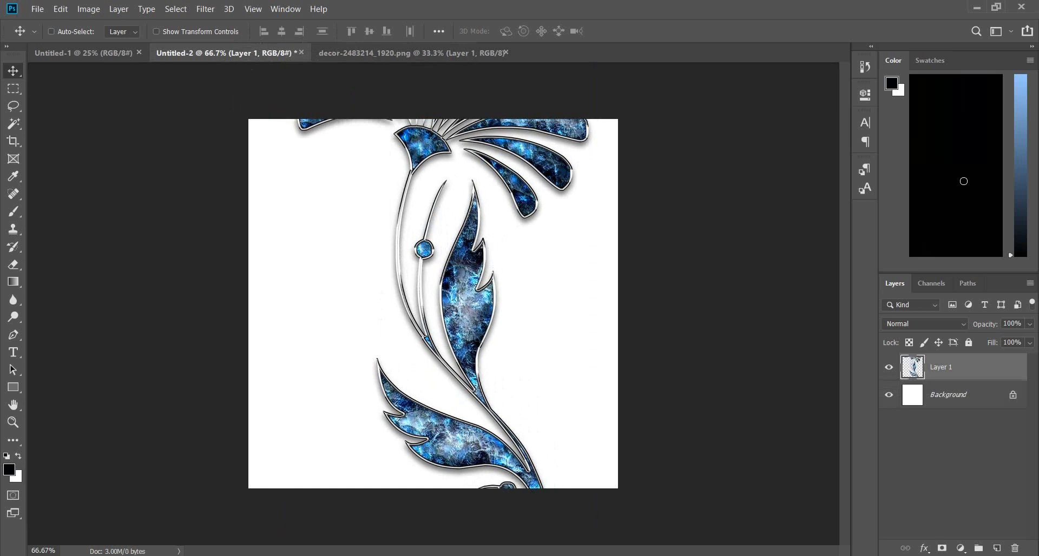
{"action": "key", "text": "ctrl"}
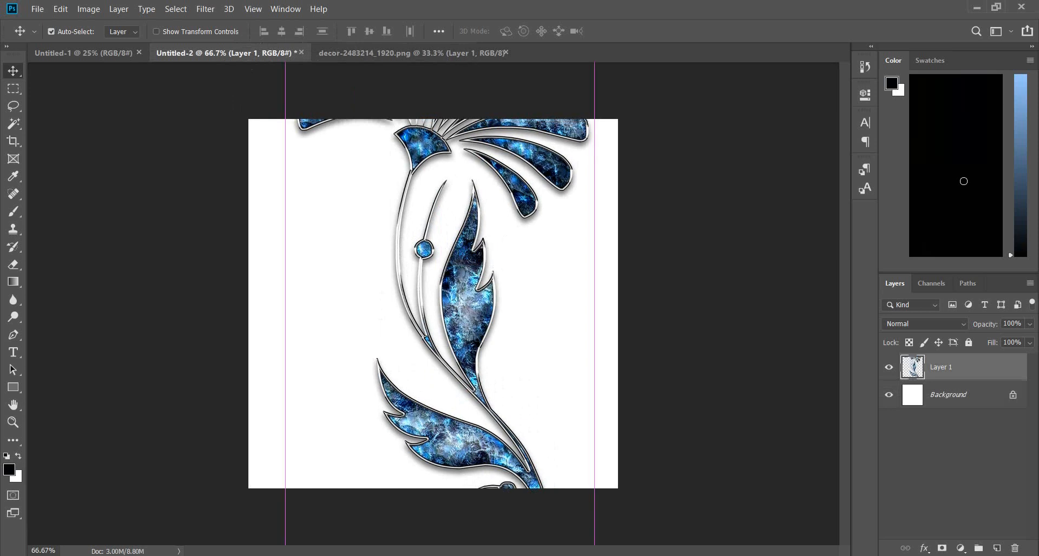
{"action": "key", "text": "ctrl+minus"}
{"action": "key", "text": "ctrl+minus"}
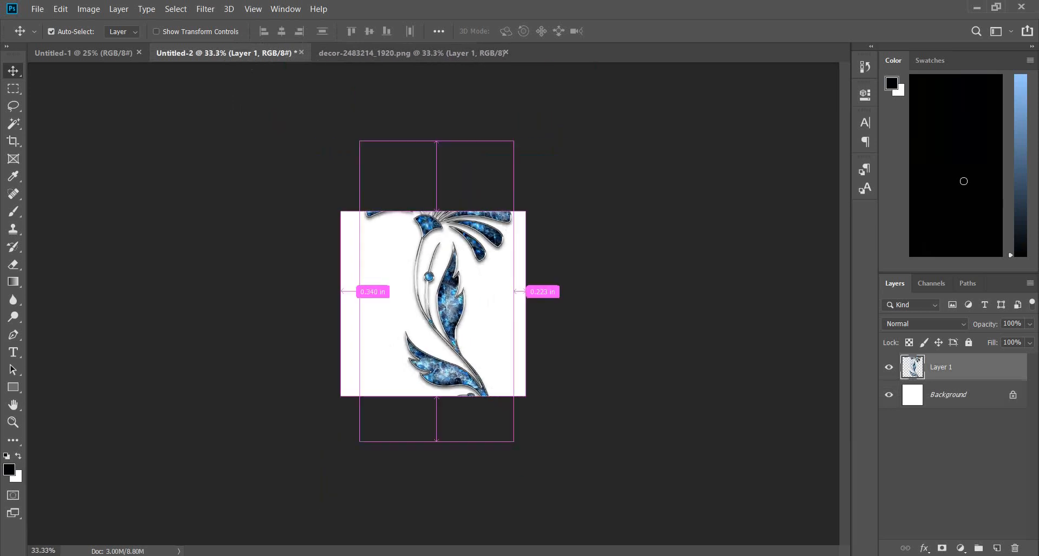
{"action": "key", "text": "ctrl+t"}
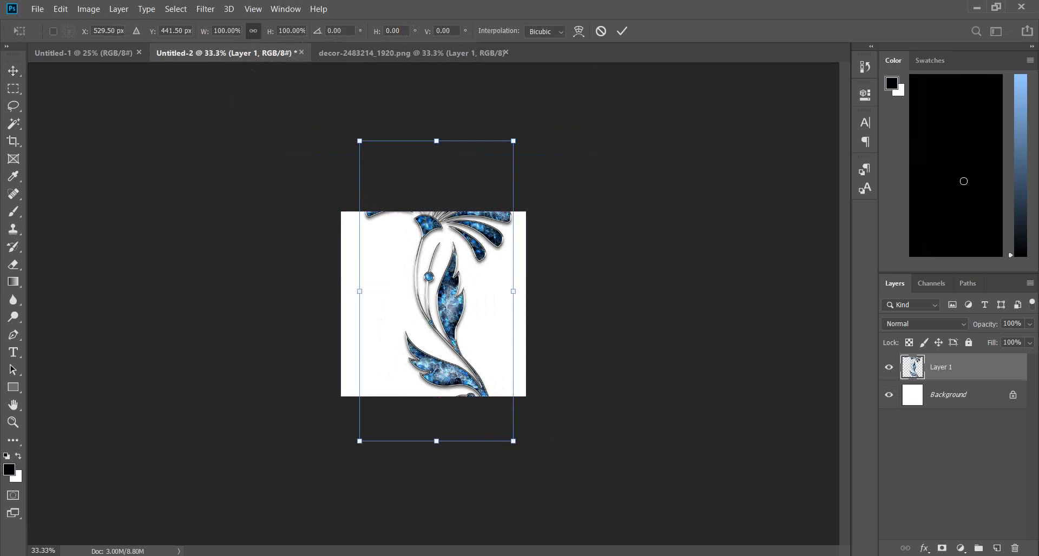
{"action": "left_click_drag", "start_coordinate": [513, 441], "coordinate": [475, 375]}
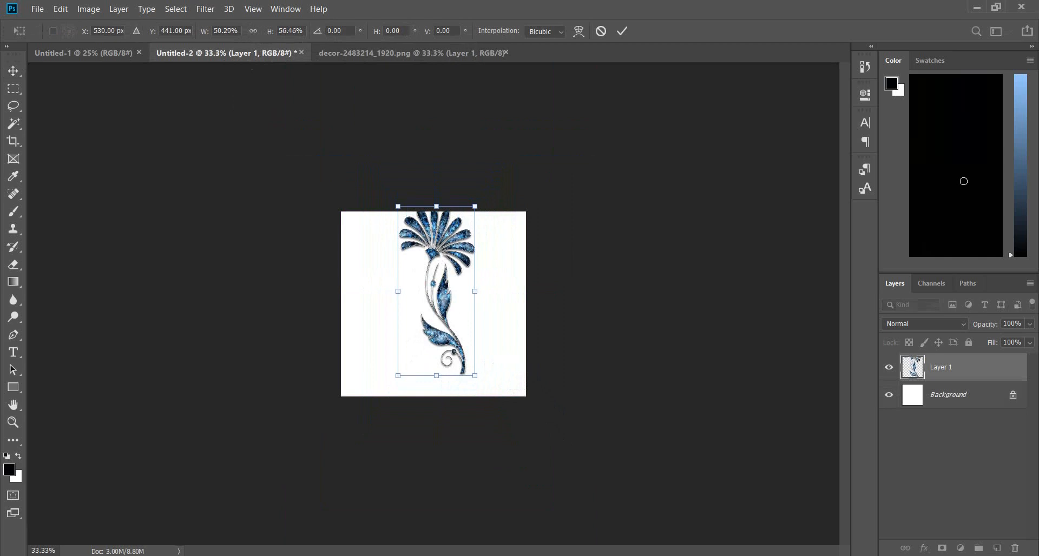
{"action": "left_click_drag", "start_coordinate": [462, 309], "coordinate": [466, 322]}
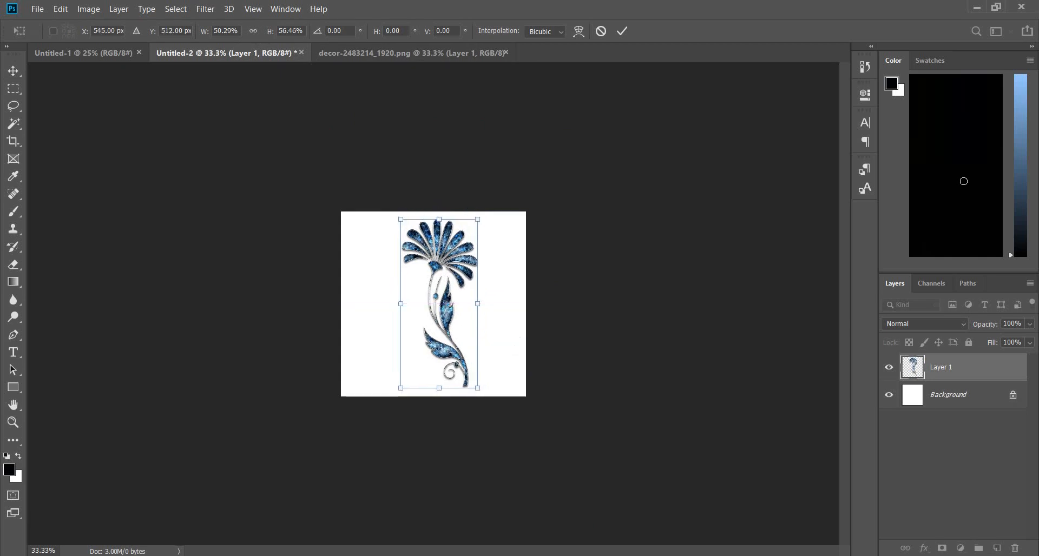
{"action": "key", "text": "ctrl+plus"}
{"action": "key", "text": "ctrl+plus"}
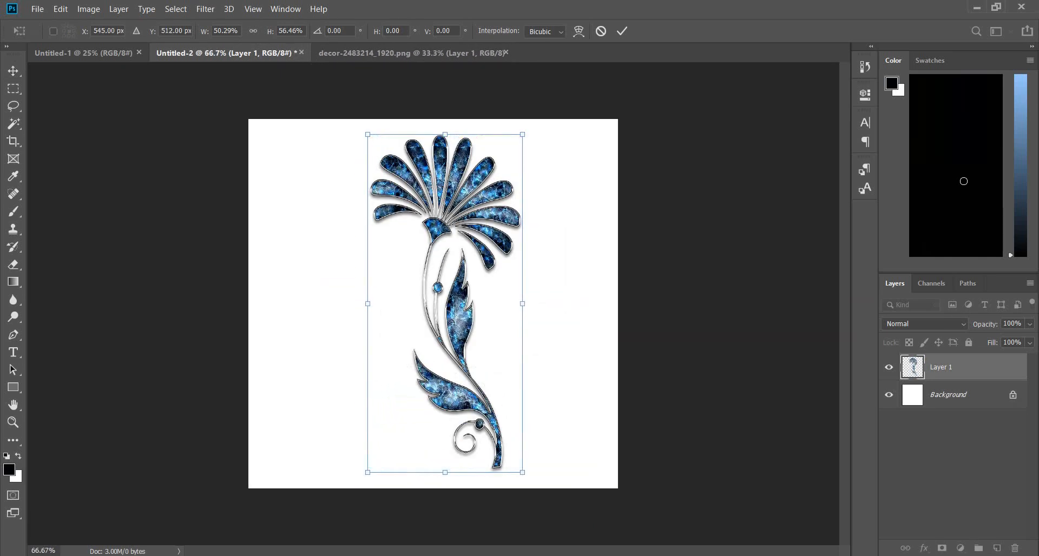
{"action": "key", "text": "Return"}
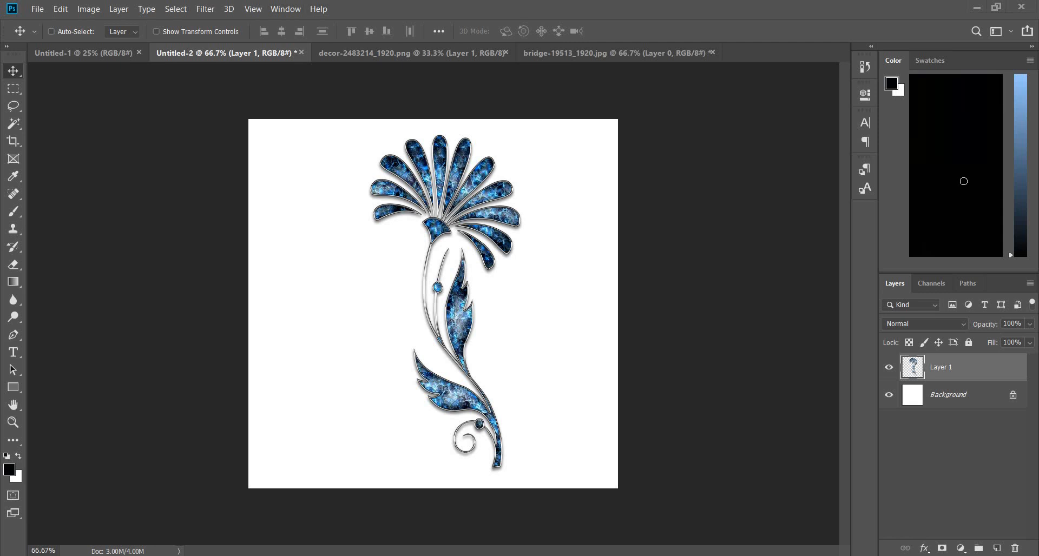
- Copy the bridge-19513_1920.jpg image over the flower in Untitled-2, clip it to the flower layer and adjust its position
{"action": "left_click", "coordinate": [614, 53]}
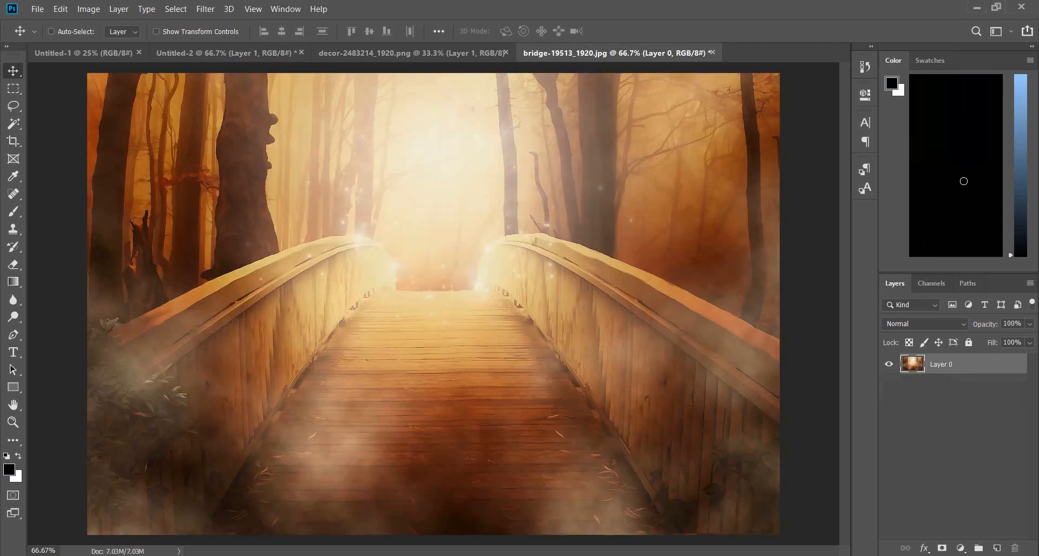
{"action": "left_click_drag", "start_coordinate": [390, 189], "coordinate": [441, 295]}
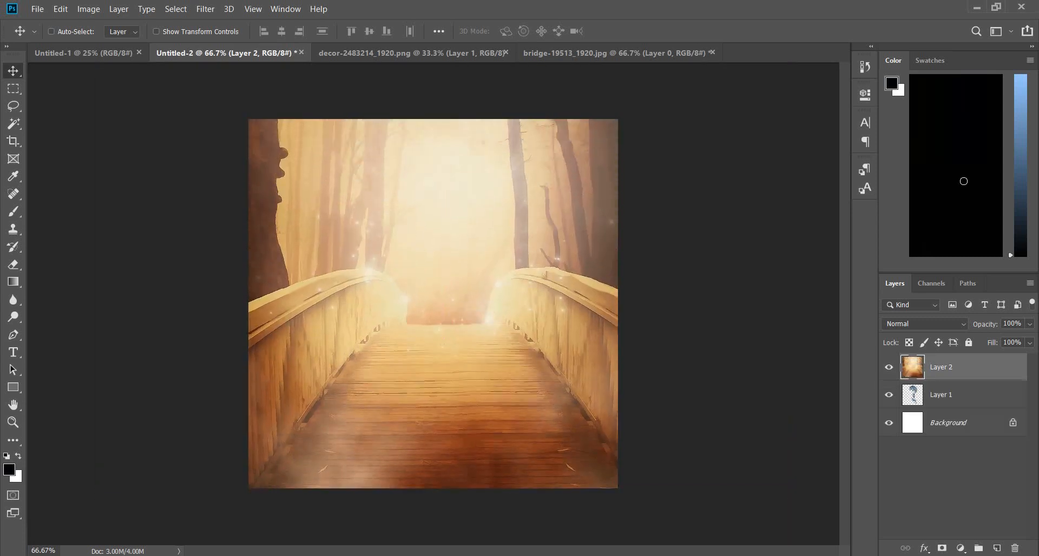
{"action": "left_click_drag", "start_coordinate": [428, 349], "coordinate": [399, 338]}
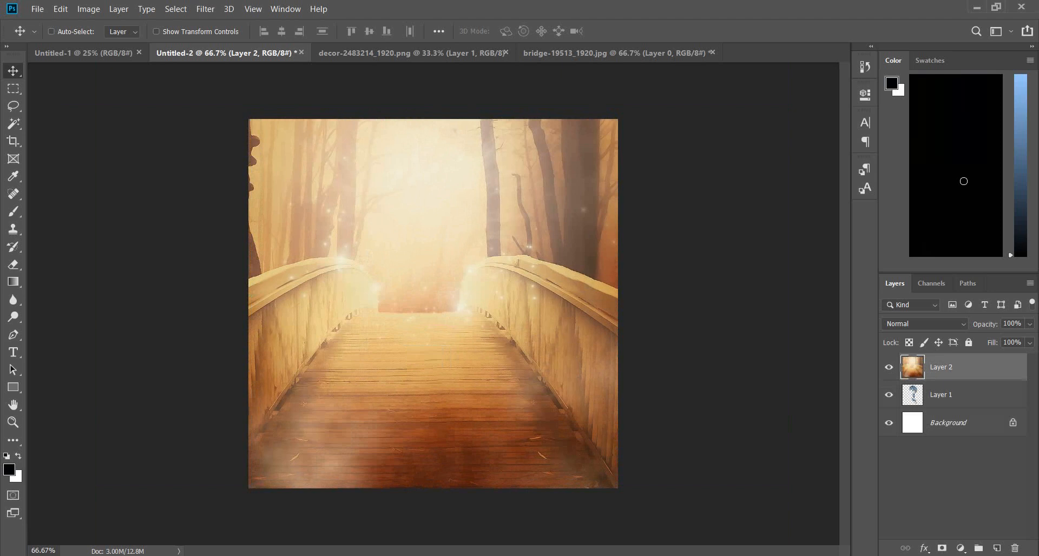
{"action": "key", "text": "ctrl+alt+g"}
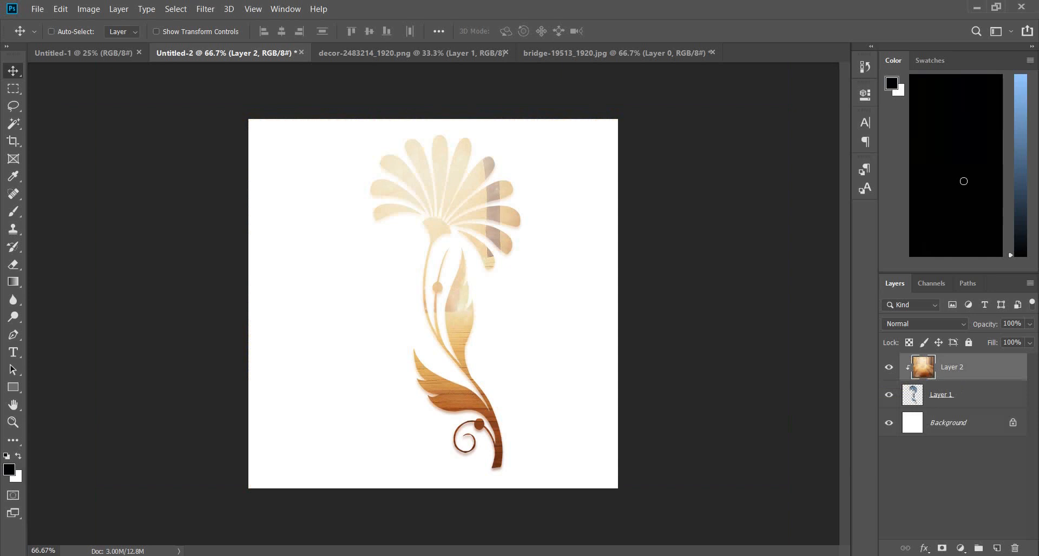
{"action": "mouse_move", "coordinate": [510, 192]}
{"action": "left_mouse_down"}
{"action": "mouse_move", "coordinate": [539, 226]}
{"action": "mouse_move", "coordinate": [519, 204]}
{"action": "mouse_move", "coordinate": [525, 194]}
{"action": "left_mouse_up"}
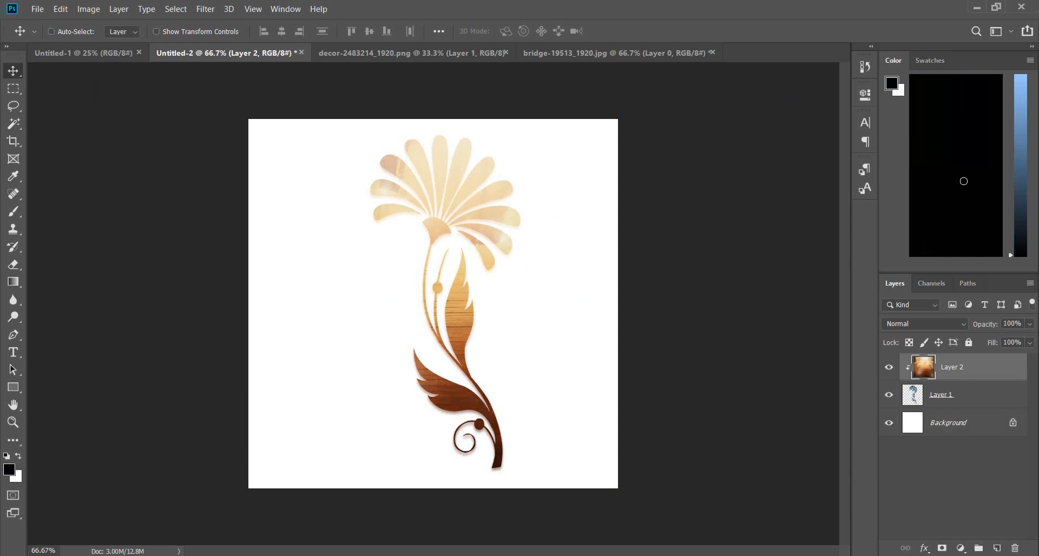
- Merge the clipped bridge image layer with the flower layer beneath it
{"action": "left_click", "coordinate": [974, 394], "text": "shift"}
{"action": "right_click", "coordinate": [974, 395]}
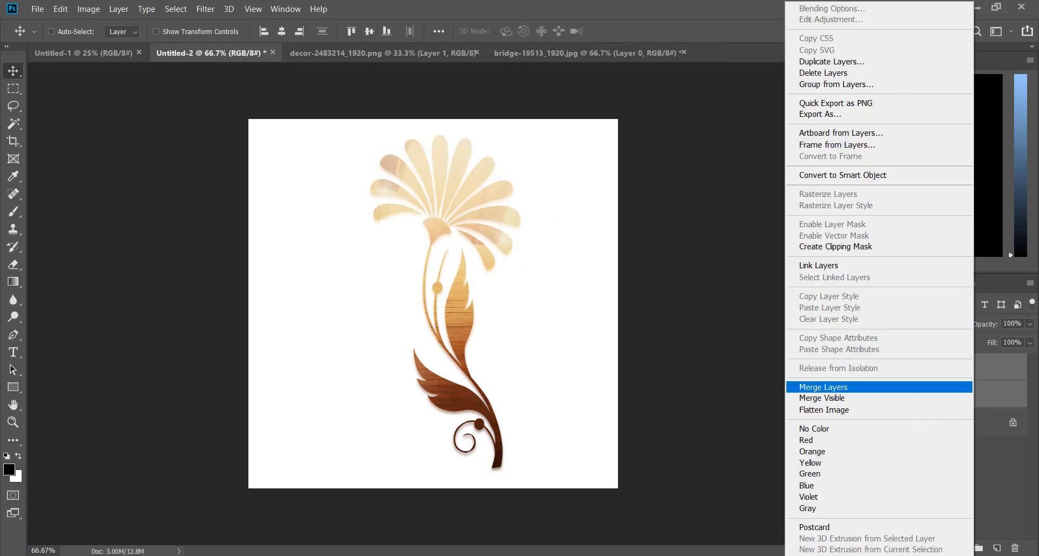
{"action": "left_click", "coordinate": [824, 387]}
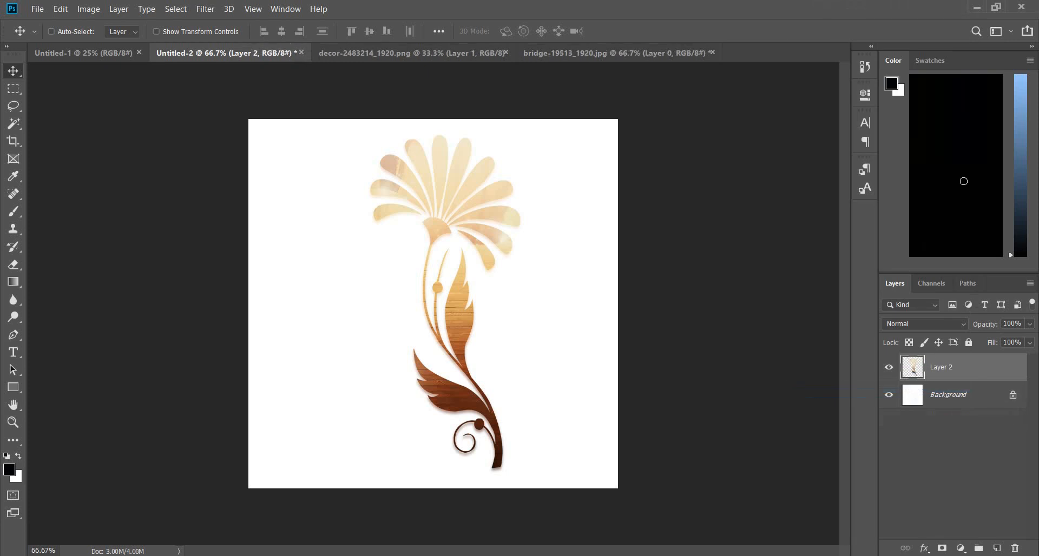
- Apply a Bevel & Emboss layer style with Contour to the merged flower layer
{"action": "right_click", "coordinate": [958, 367]}
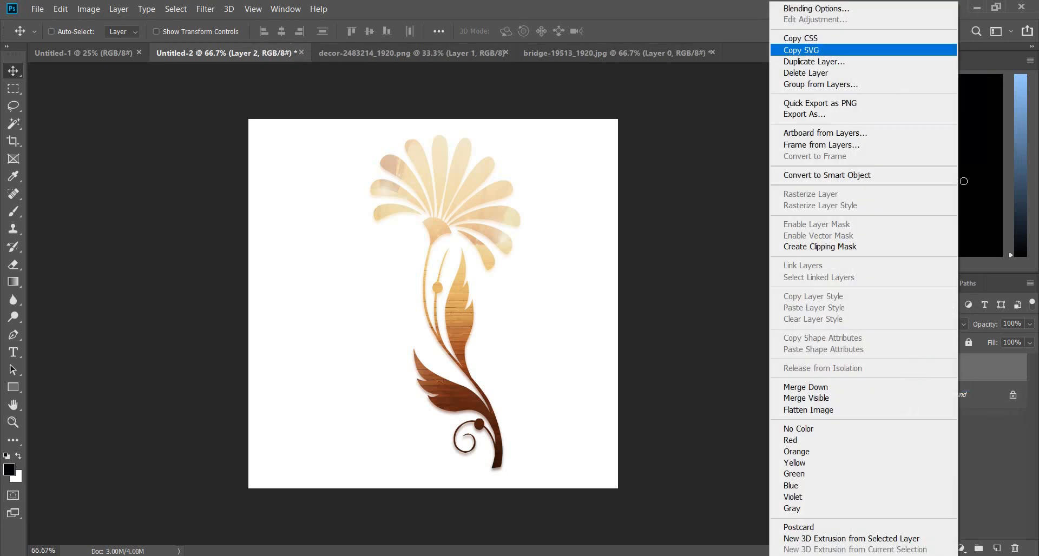
{"action": "left_click", "coordinate": [816, 8]}
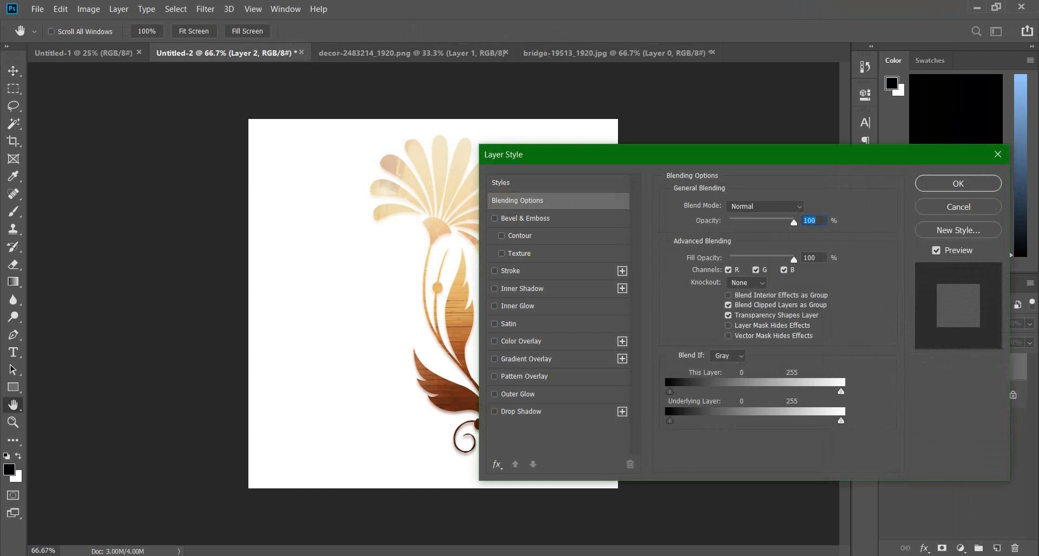
{"action": "left_click_drag", "start_coordinate": [595, 154], "coordinate": [735, 260]}
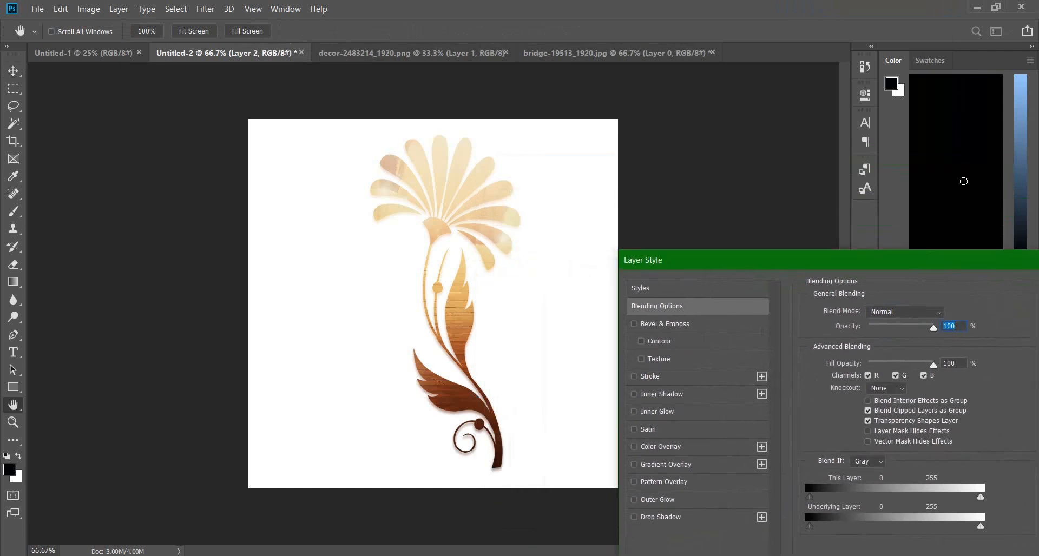
{"action": "left_click", "coordinate": [634, 324]}
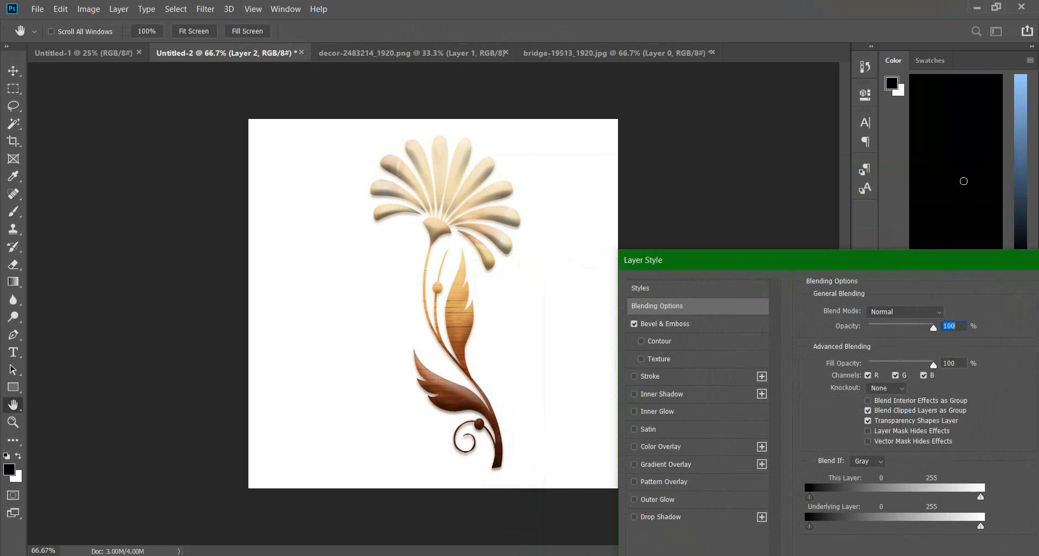
{"action": "left_click", "coordinate": [641, 341]}
{"action": "left_click_drag", "start_coordinate": [828, 260], "coordinate": [579, 228]}
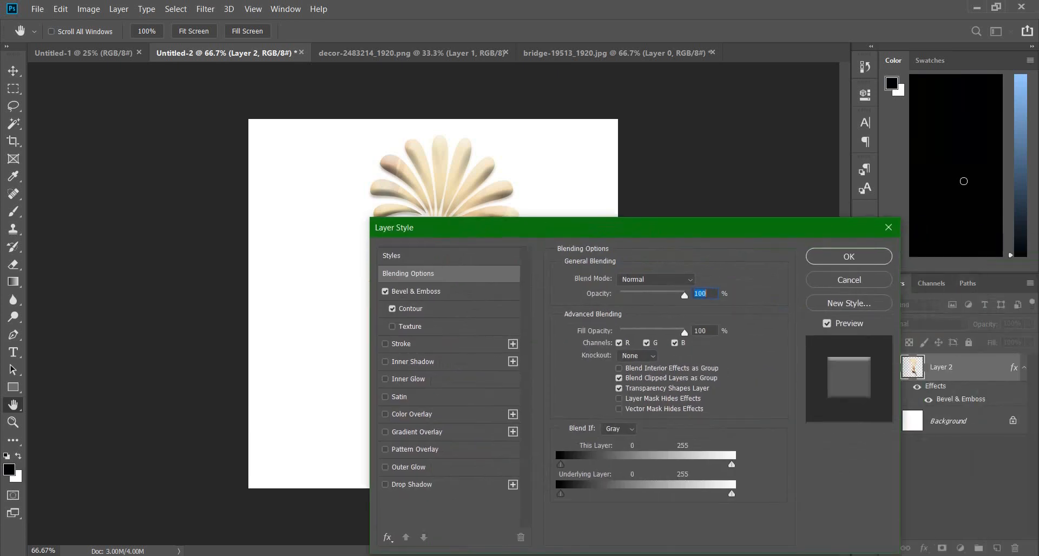
{"action": "key", "text": "Return"}
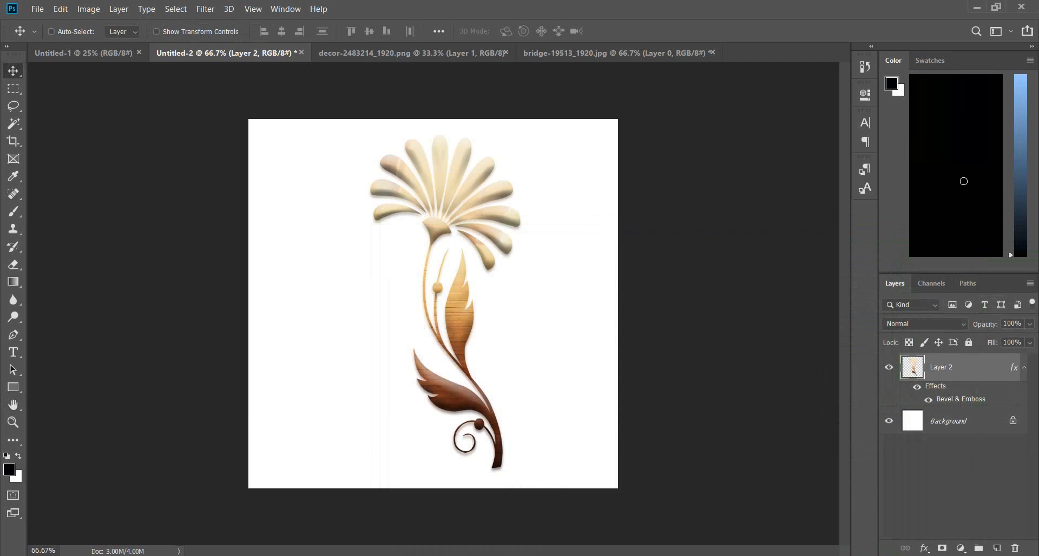
- Copy the embossed flower into the Untitled-1 document and place it in the canvas's upper-left corner
{"action": "left_click_drag", "start_coordinate": [454, 232], "coordinate": [273, 191]}
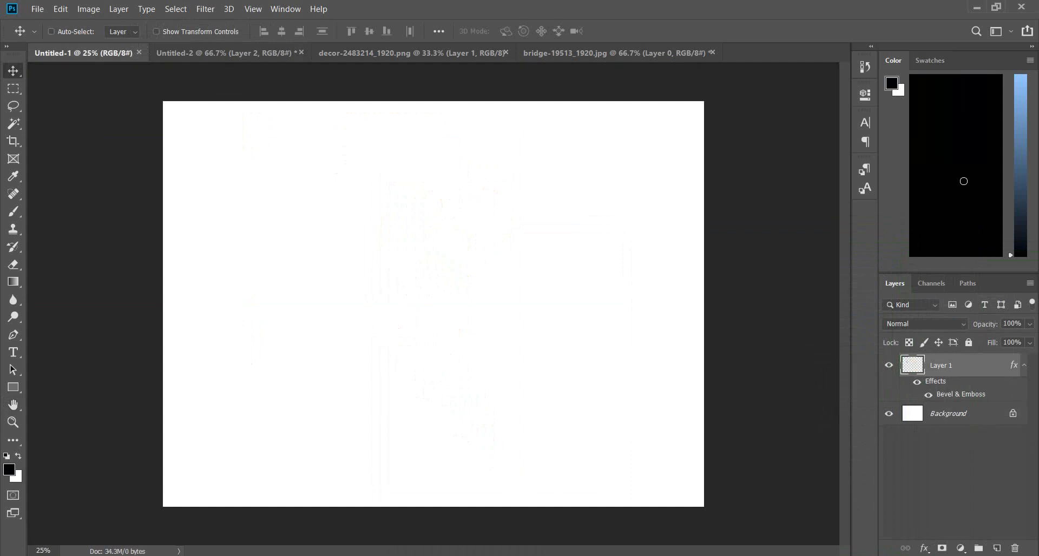
{"action": "left_click_drag", "start_coordinate": [279, 154], "coordinate": [207, 136]}
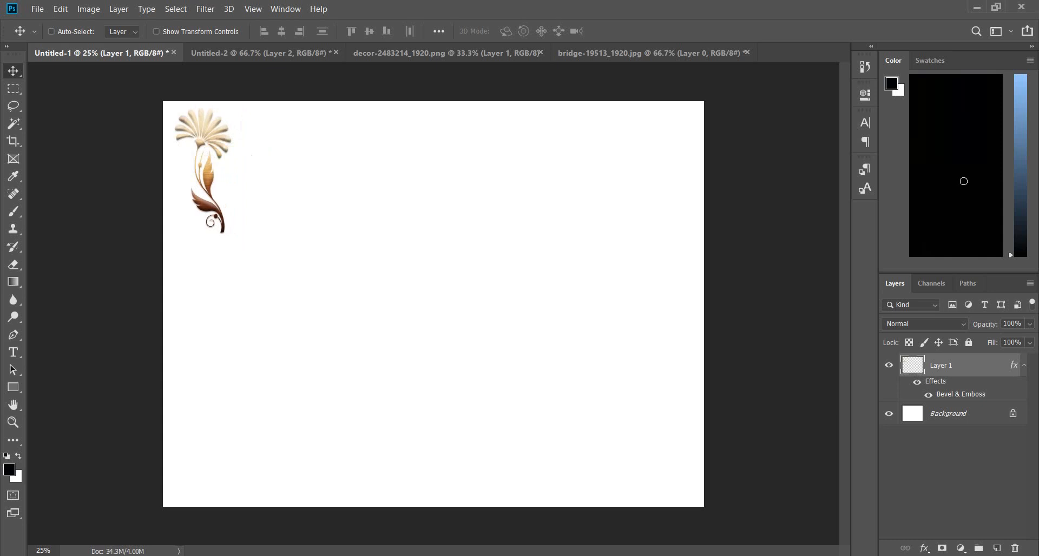
- Duplicate the flower twice, staggering one copy to its lower right and the other directly below the original
{"action": "key", "text": "ctrl+j"}
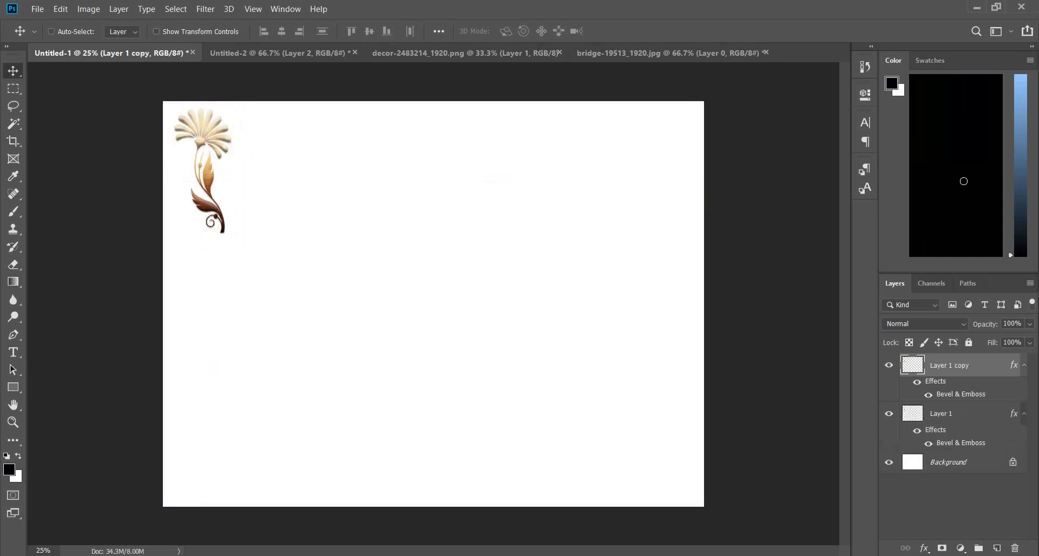
{"action": "left_click_drag", "start_coordinate": [210, 162], "coordinate": [253, 218]}
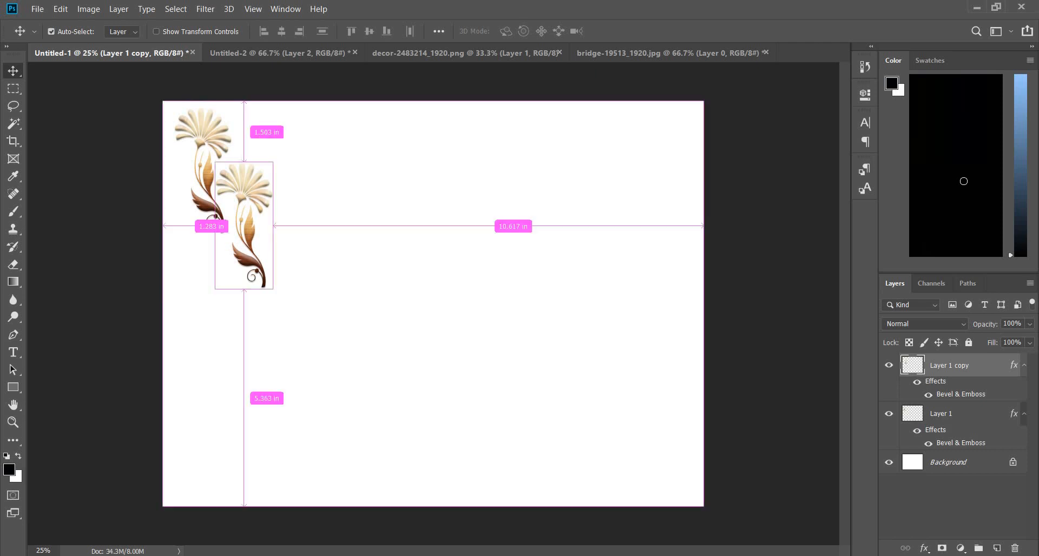
{"action": "key", "text": "ctrl+j"}
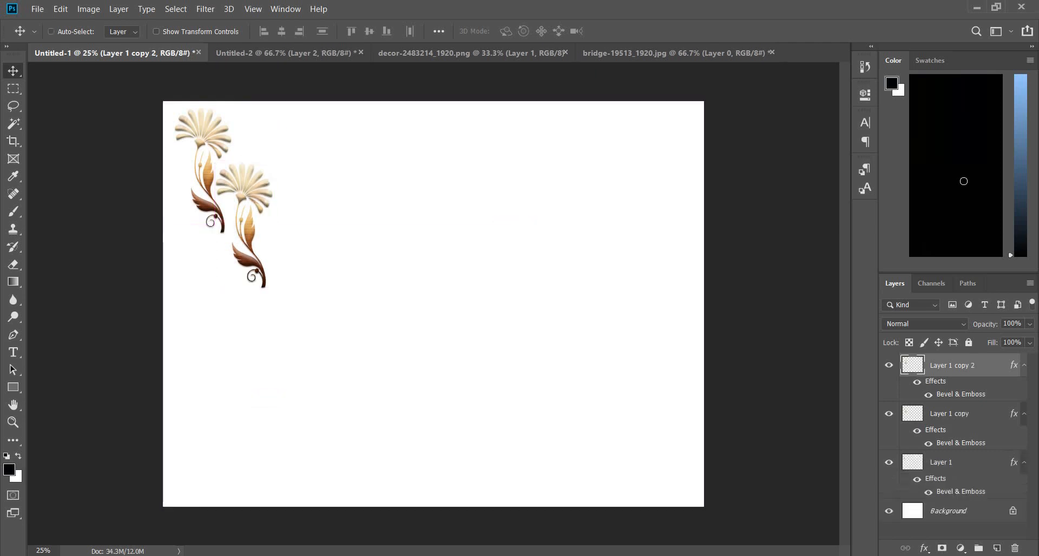
{"action": "left_click_drag", "start_coordinate": [258, 224], "coordinate": [219, 279]}
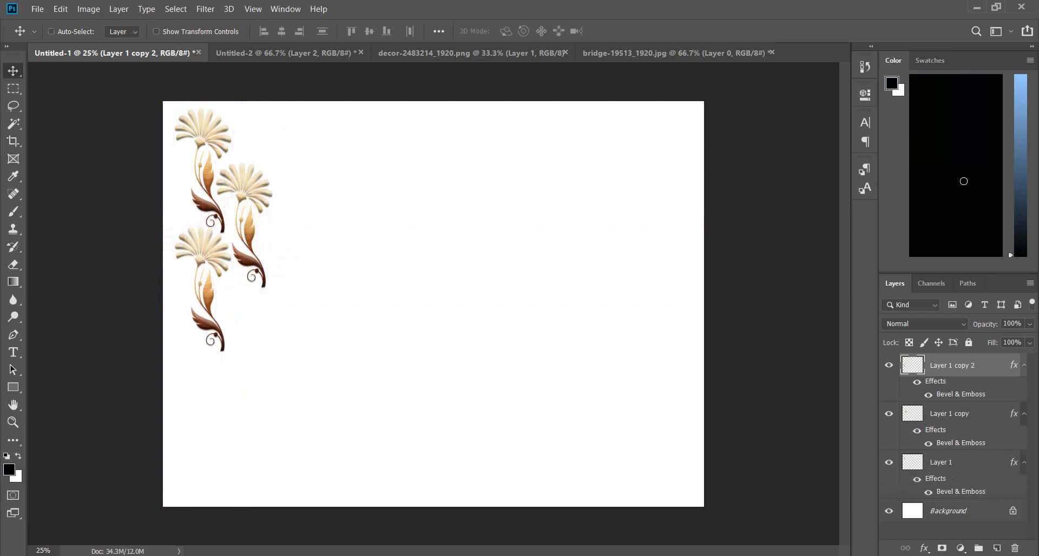
{"action": "key", "text": "Down"}
{"action": "key", "text": "Down"}
{"action": "key", "text": "Down"}
{"action": "key", "text": "Down"}
{"action": "key", "text": "Down"}
{"action": "key", "text": "Down"}
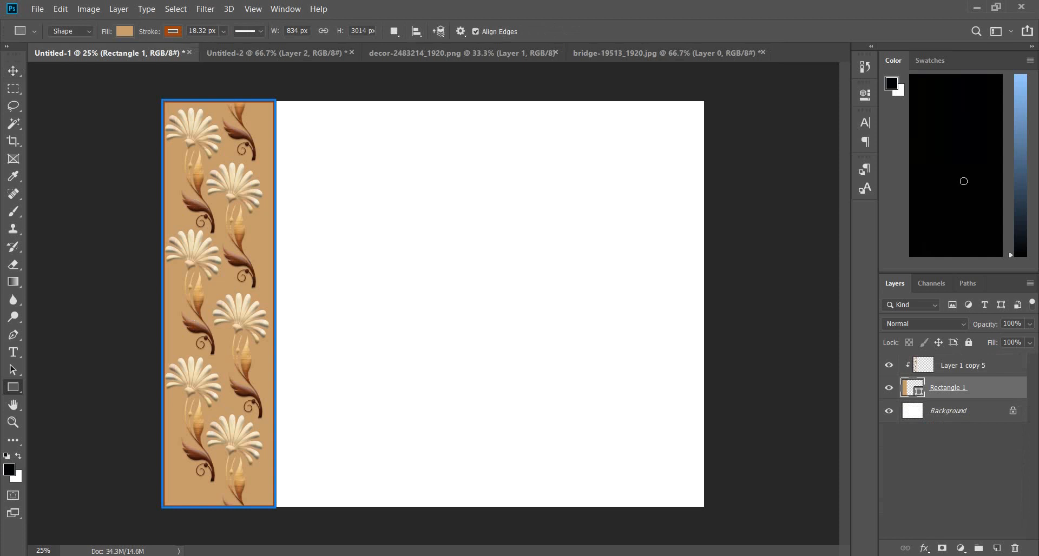
- Apply a Bevel & Emboss layer style with Contour to the Rectangle 1 panel behind the flower pattern
{"action": "right_click", "coordinate": [970, 387]}
{"action": "left_click", "coordinate": [829, 8]}
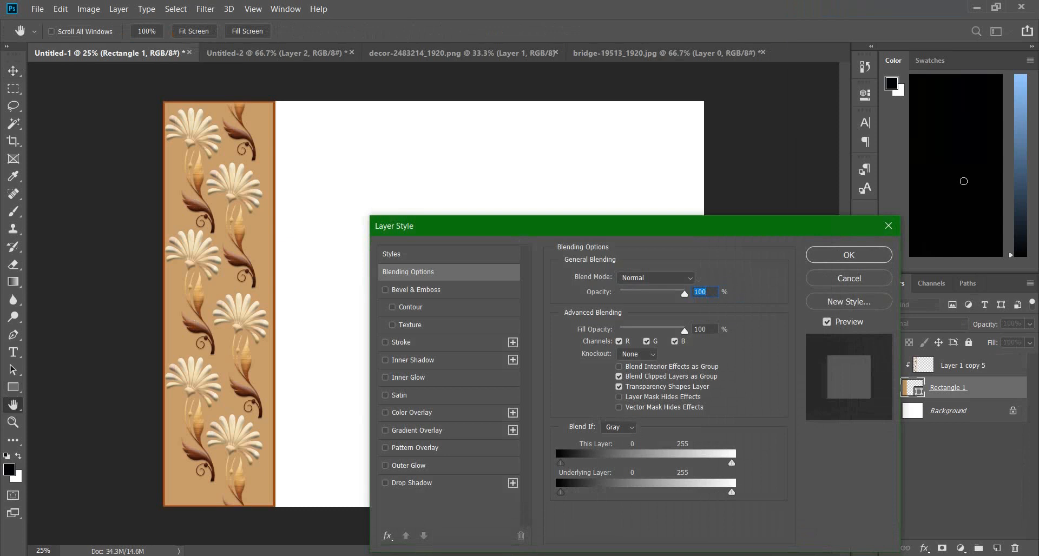
{"action": "left_click", "coordinate": [385, 290]}
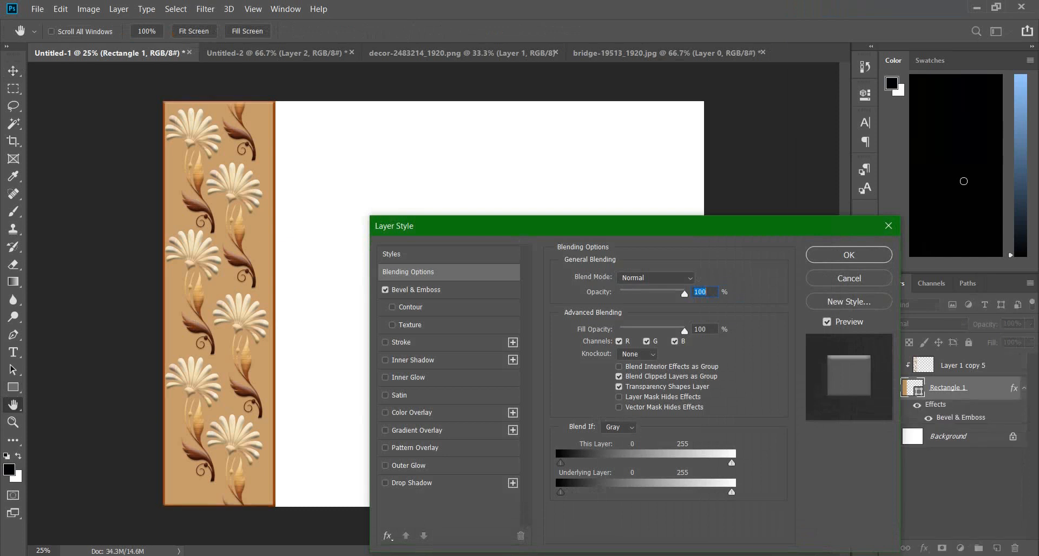
{"action": "left_click", "coordinate": [392, 307]}
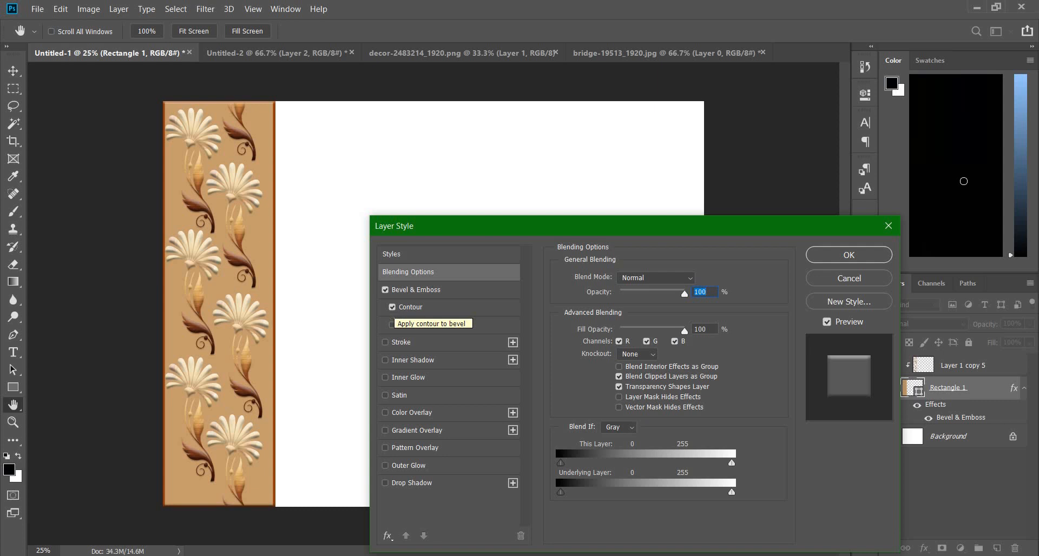
{"action": "left_click", "coordinate": [849, 255]}
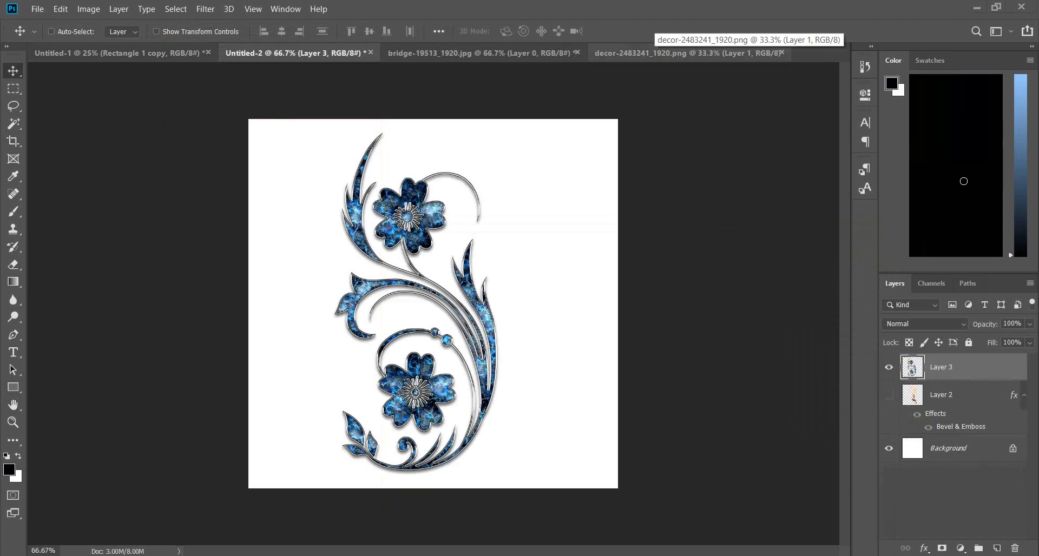
- Copy the bridge image into Untitled-2, clip it to the blue two-flower ornament and reposition the wood texture over it
{"action": "left_click", "coordinate": [479, 52]}
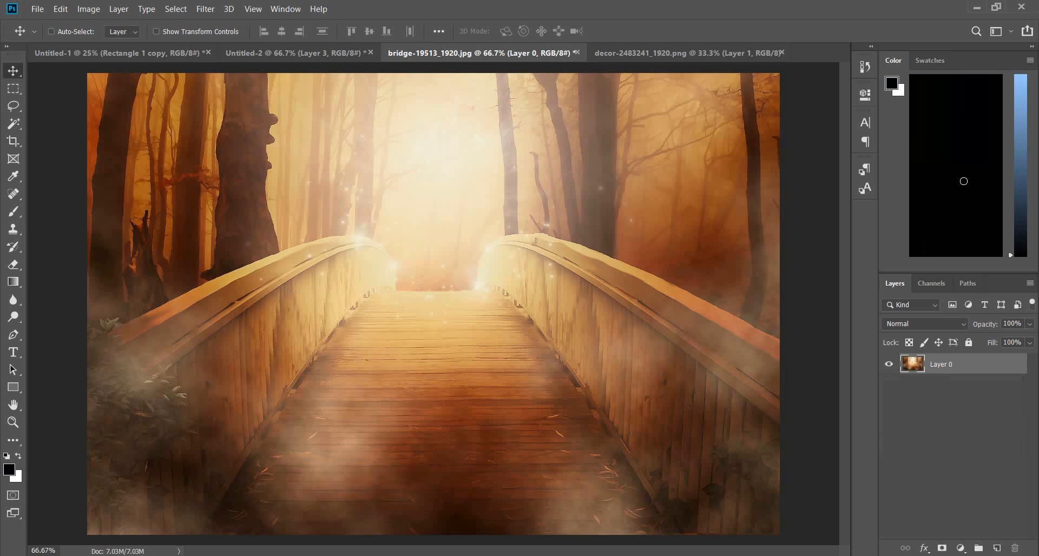
{"action": "left_click_drag", "start_coordinate": [590, 154], "coordinate": [493, 172]}
{"action": "left_click_drag", "start_coordinate": [492, 231], "coordinate": [380, 225]}
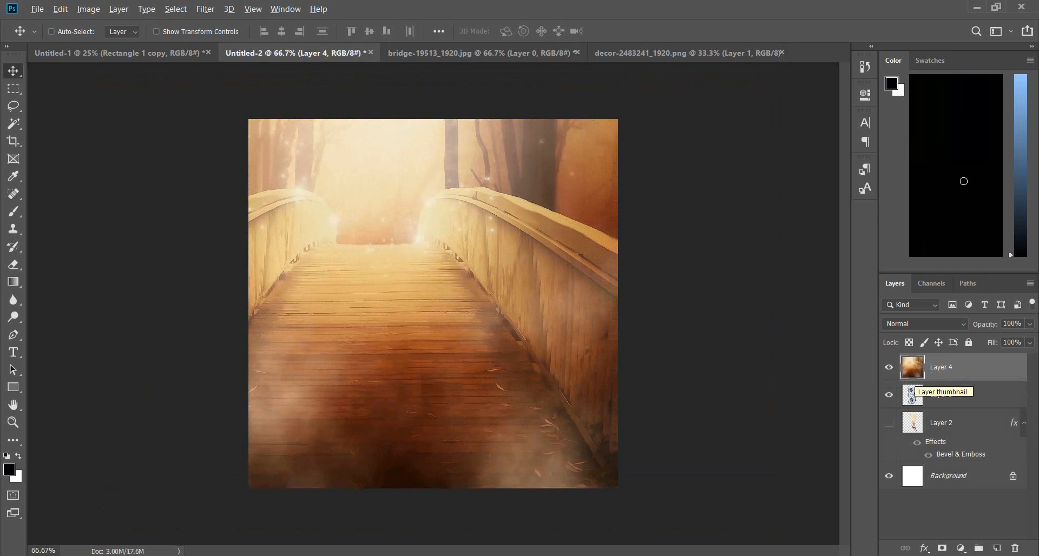
{"action": "key", "text": "ctrl+alt+g"}
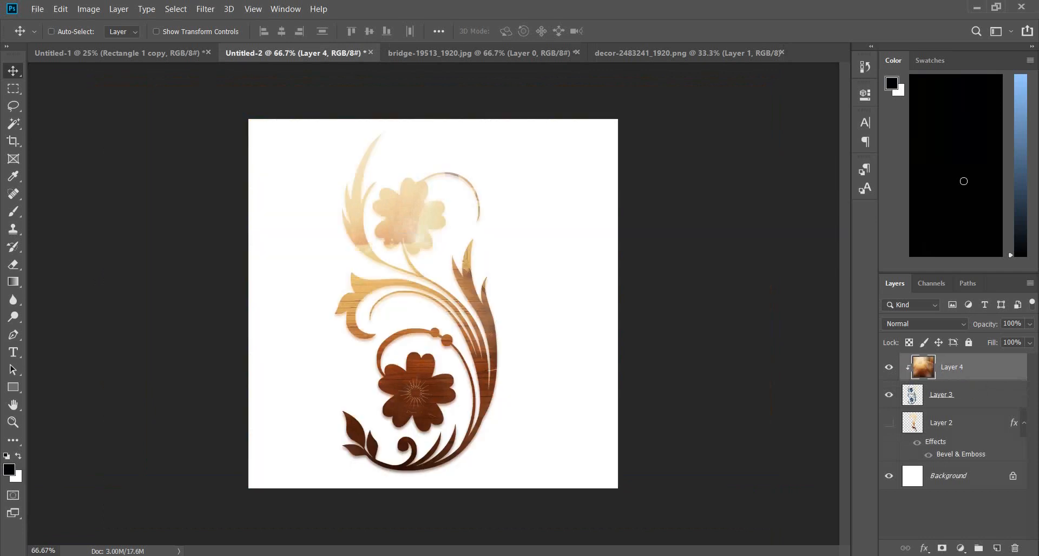
{"action": "mouse_move", "coordinate": [414, 298]}
{"action": "left_mouse_down"}
{"action": "mouse_move", "coordinate": [424, 309]}
{"action": "mouse_move", "coordinate": [428, 300]}
{"action": "left_mouse_up"}
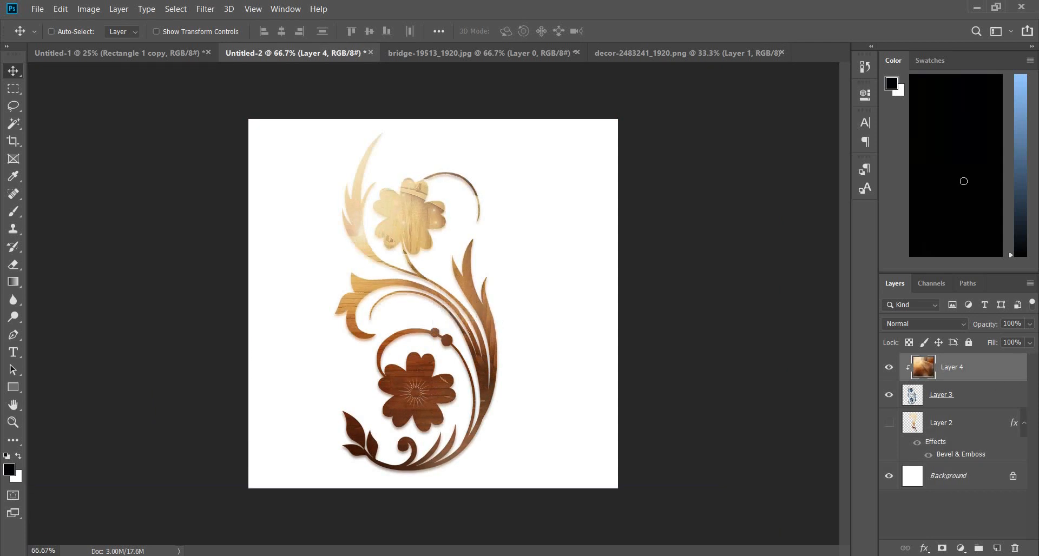
- Merge the Layer 3 ornament with its clipped Layer 4 wood texture
{"action": "left_click", "coordinate": [974, 395]}
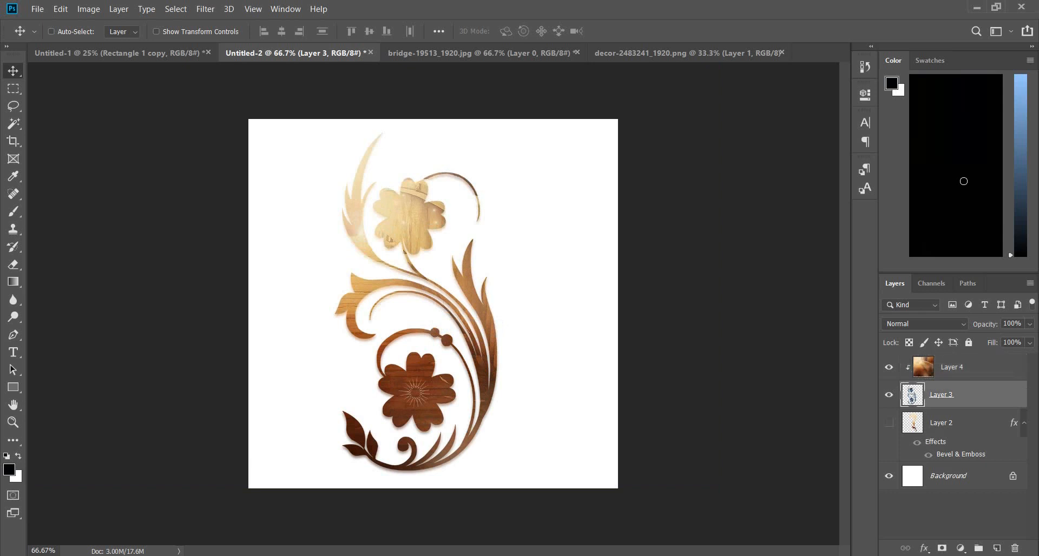
{"action": "left_click", "coordinate": [970, 368], "text": "ctrl"}
{"action": "right_click", "coordinate": [969, 395]}
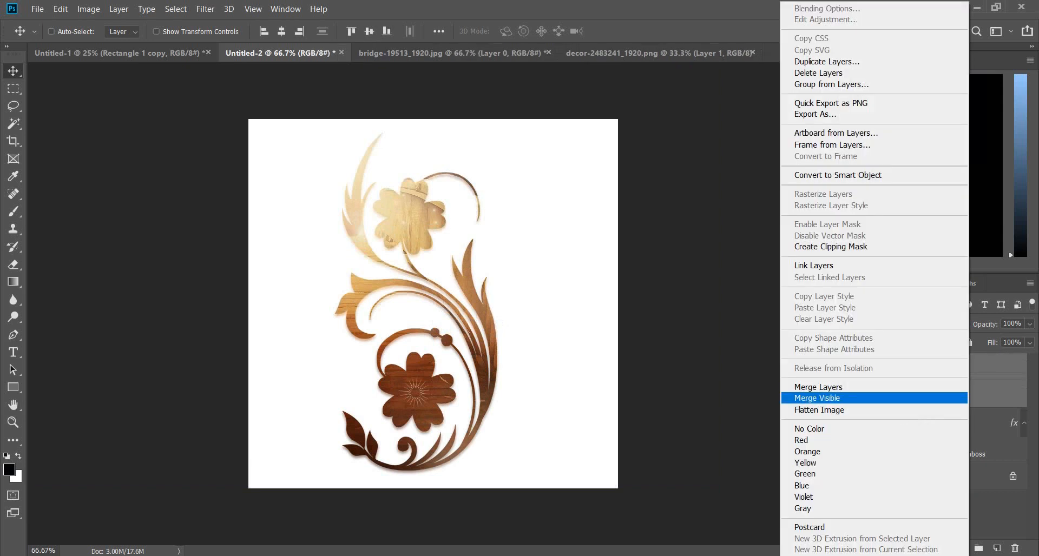
{"action": "left_click", "coordinate": [819, 387]}
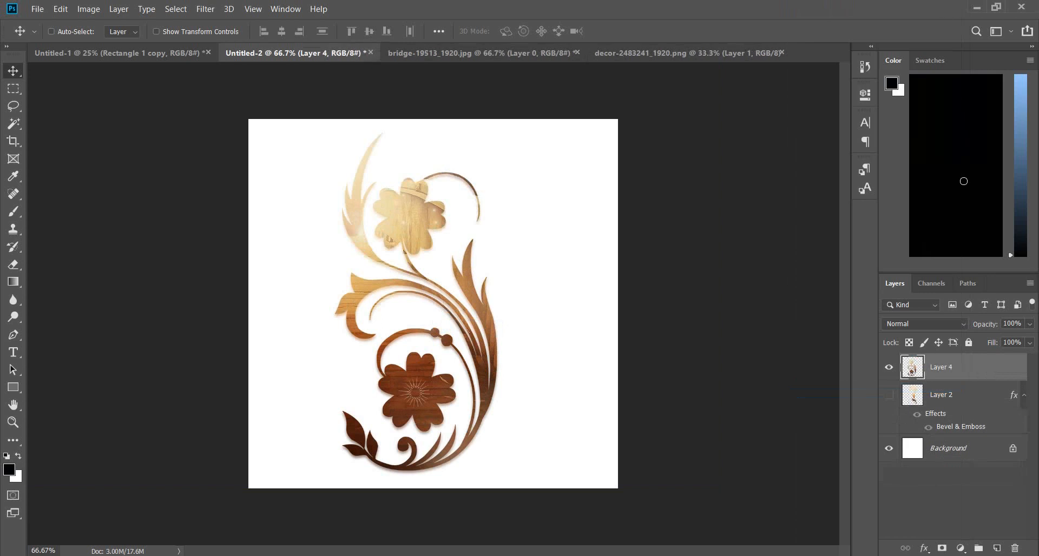
- Apply a Bevel & Emboss layer style with Contour to the merged two-flower ornament on Layer 4
{"action": "right_click", "coordinate": [956, 367]}
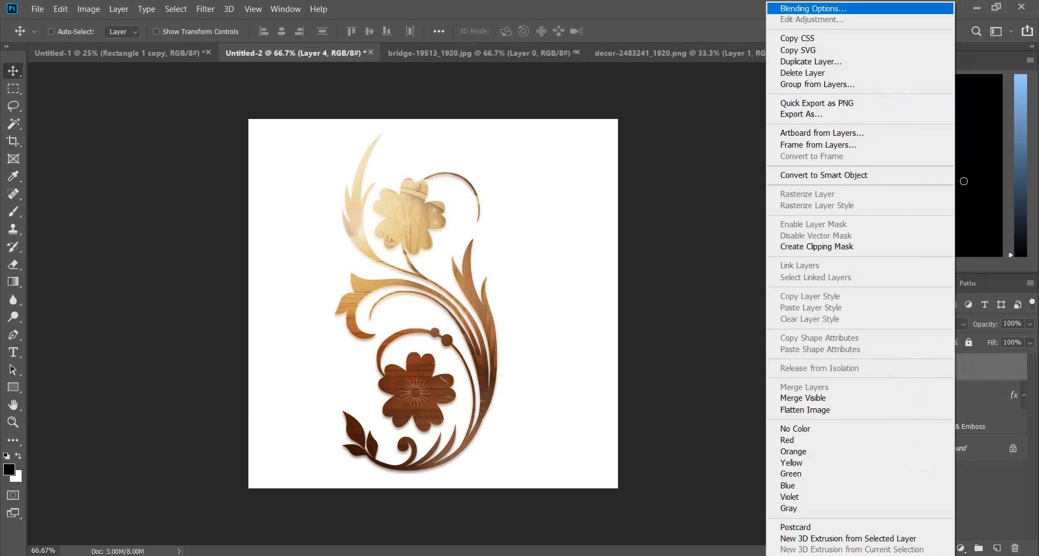
{"action": "left_click", "coordinate": [813, 8]}
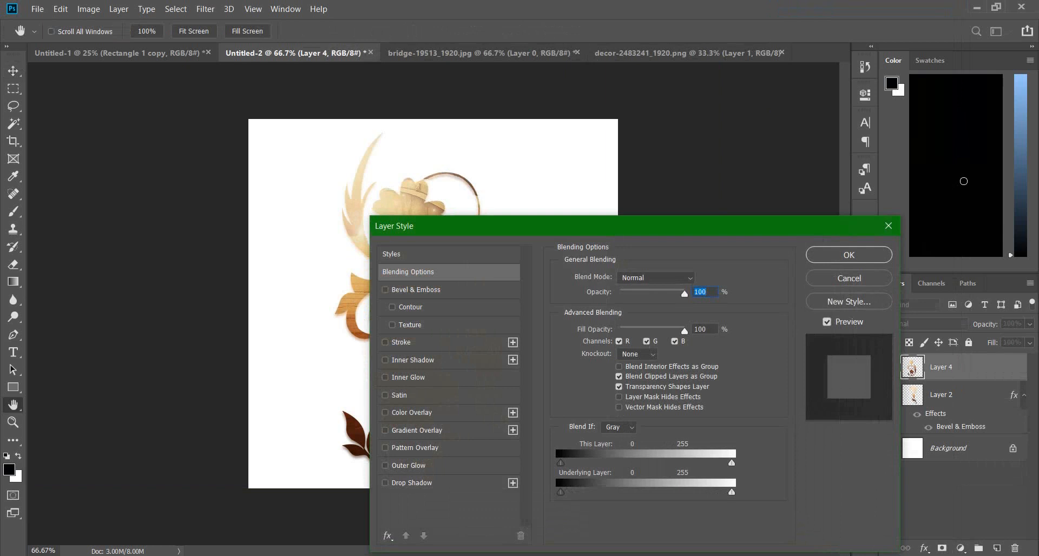
{"action": "left_click_drag", "start_coordinate": [630, 226], "coordinate": [812, 152]}
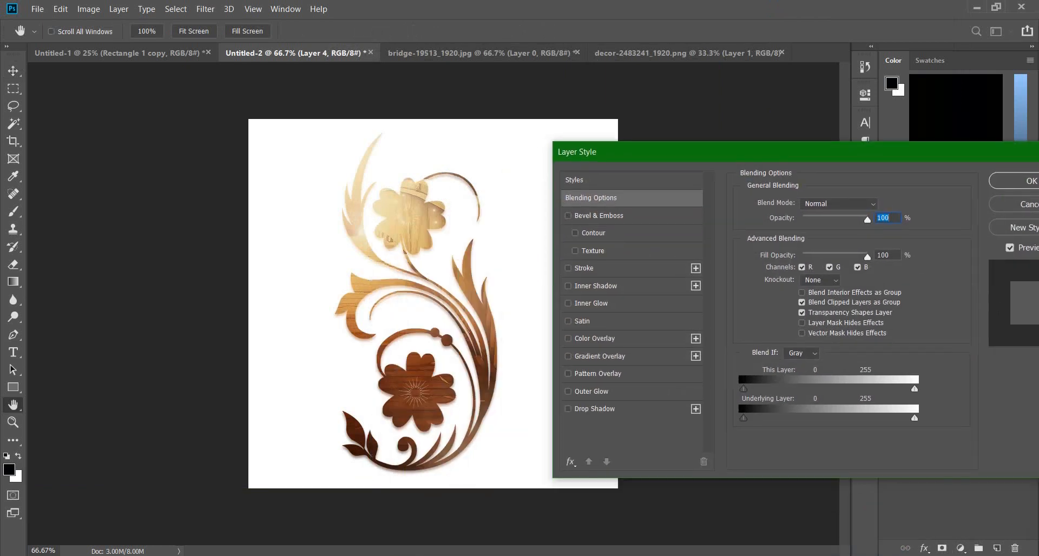
{"action": "left_click", "coordinate": [568, 215]}
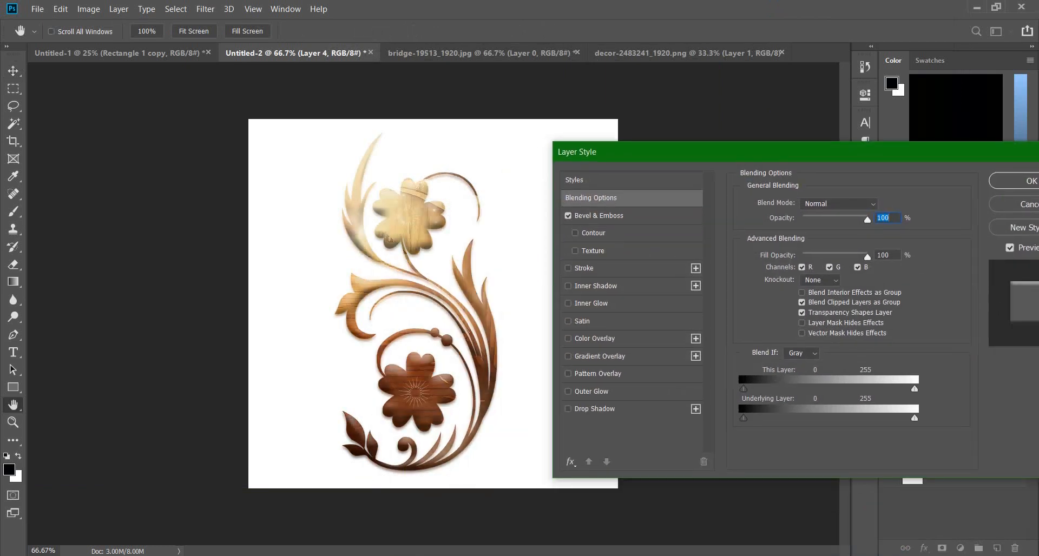
{"action": "left_click", "coordinate": [575, 232]}
{"action": "left_click", "coordinate": [1016, 180]}
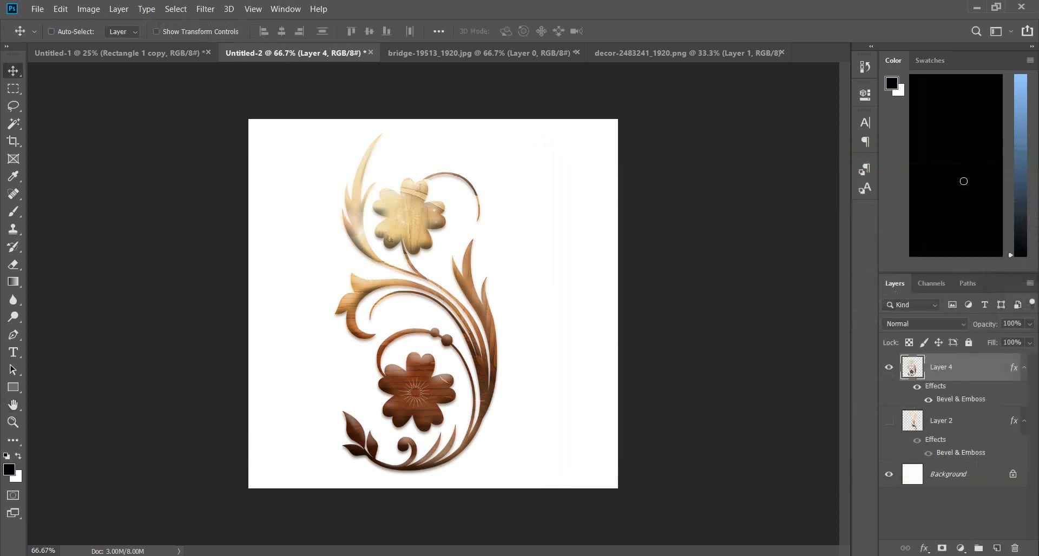
- Copy the embossed ornament into Untitled-1 at the top of the second panel and place a horizontally flipped duplicate to its lower right
{"action": "left_click_drag", "start_coordinate": [389, 239], "coordinate": [320, 165]}
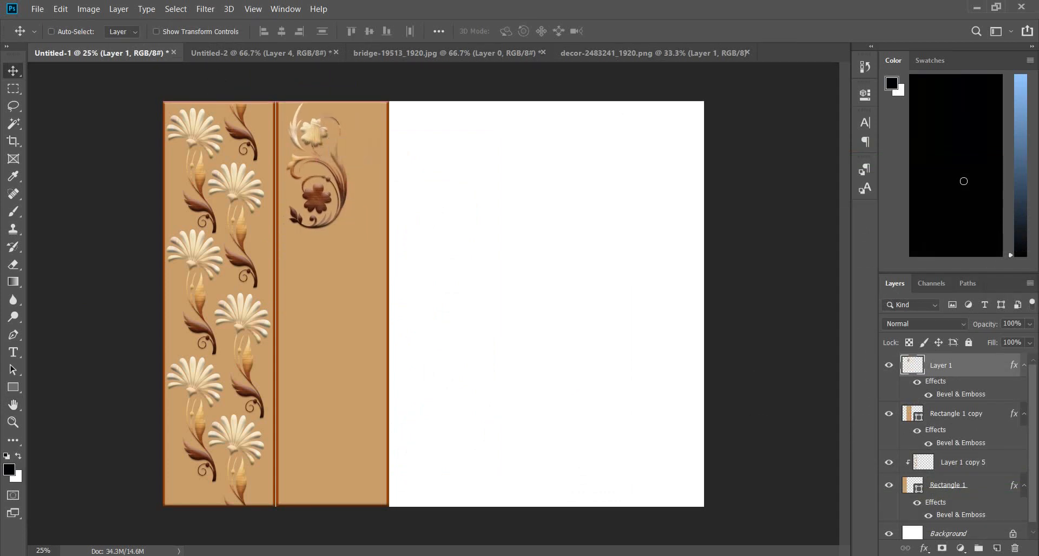
{"action": "key", "text": "ctrl+j"}
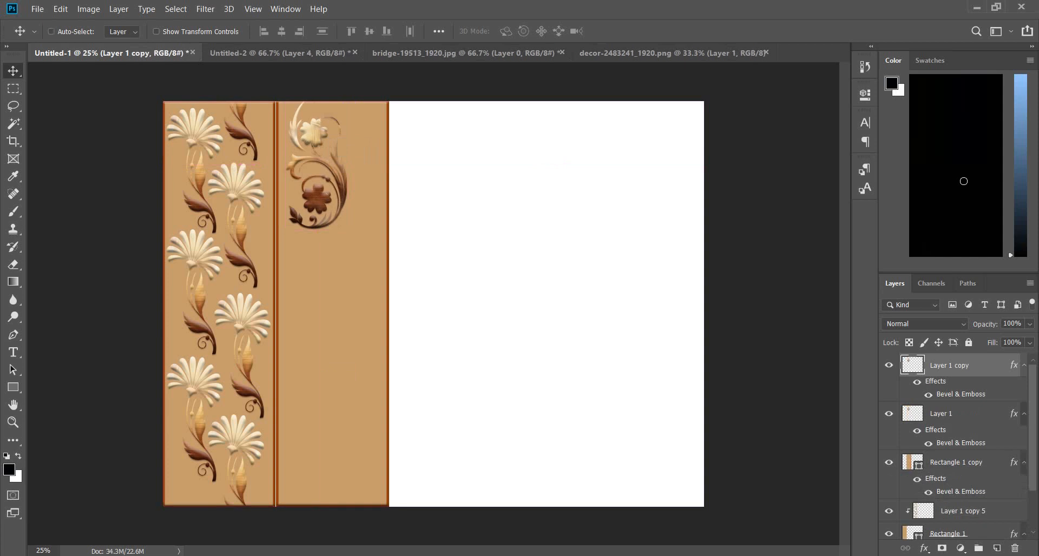
{"action": "left_click_drag", "start_coordinate": [350, 167], "coordinate": [381, 290]}
{"action": "key", "text": "ctrl+t"}
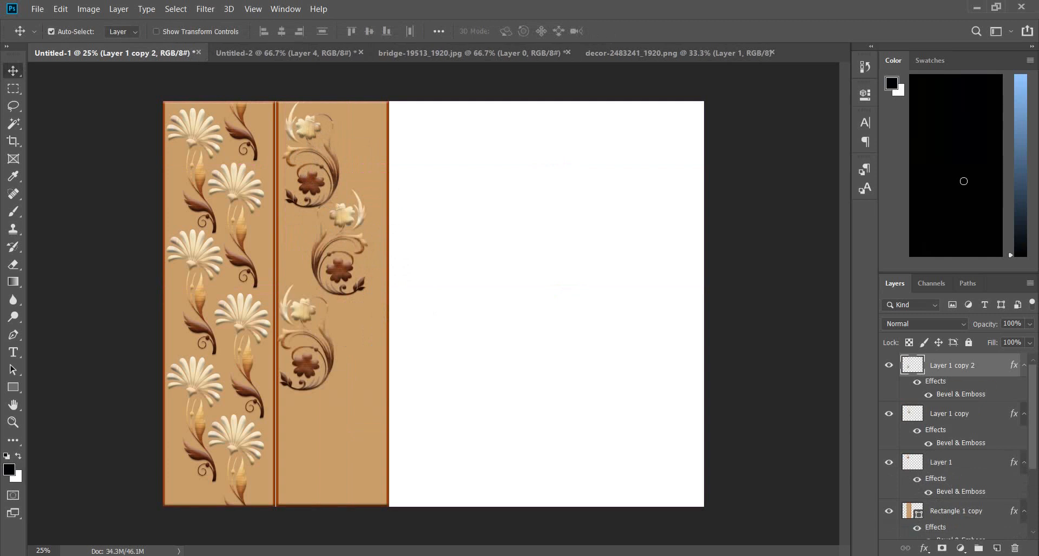
- Duplicate the third ornament in the second panel, place the copy to its lower right and flip it horizontally
{"action": "key", "text": "ctrl+j"}
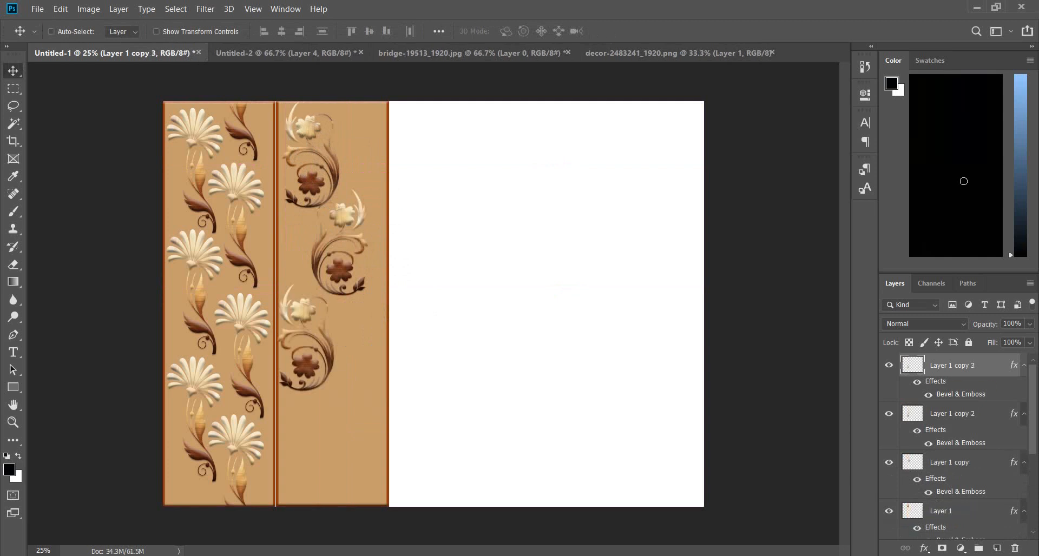
{"action": "left_click_drag", "start_coordinate": [335, 347], "coordinate": [367, 442]}
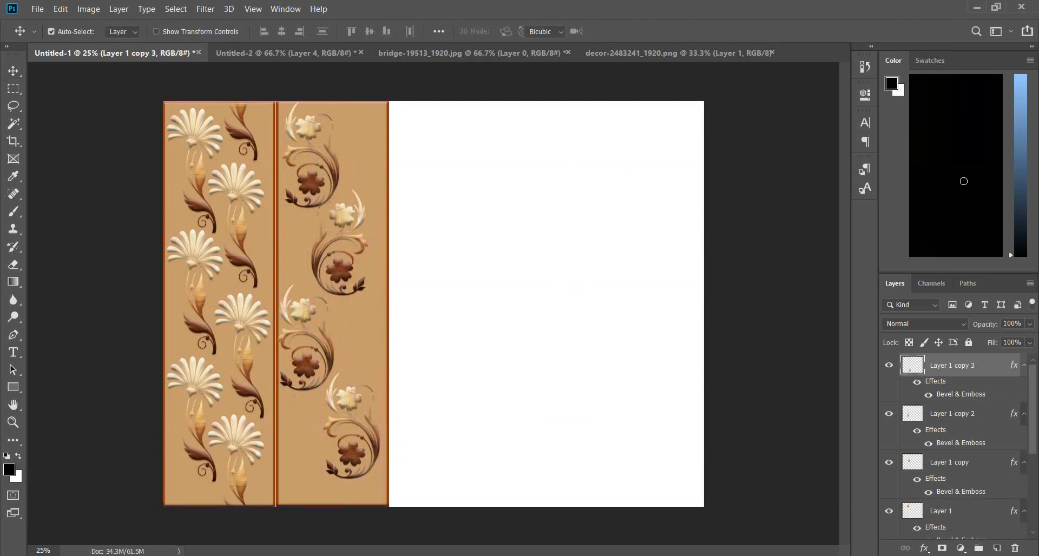
{"action": "key", "text": "ctrl+t"}
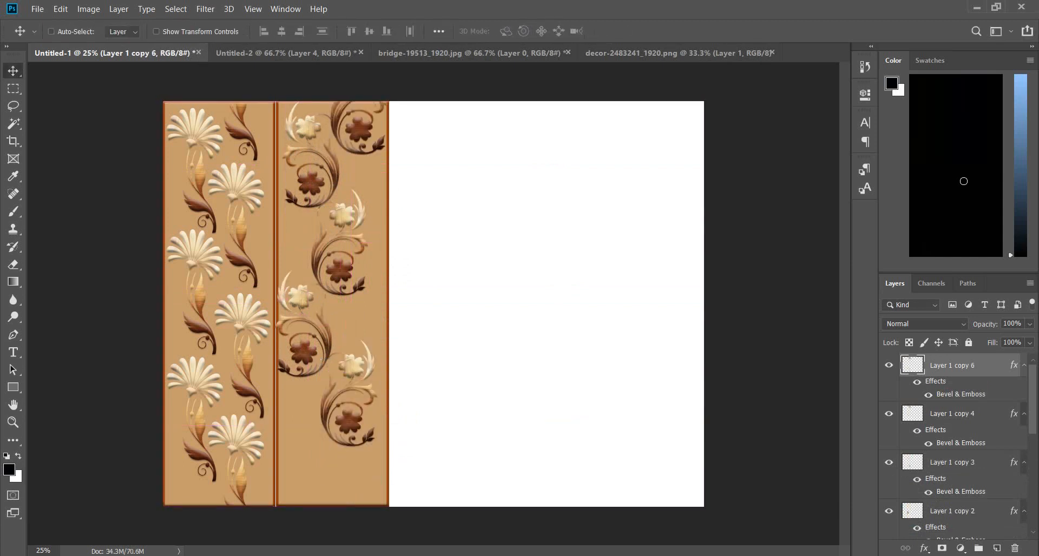
- Fill the bottom of the second panel with one ornament copy at its left and a horizontally flipped one at its right
{"action": "left_click_drag", "start_coordinate": [369, 140], "coordinate": [319, 501]}
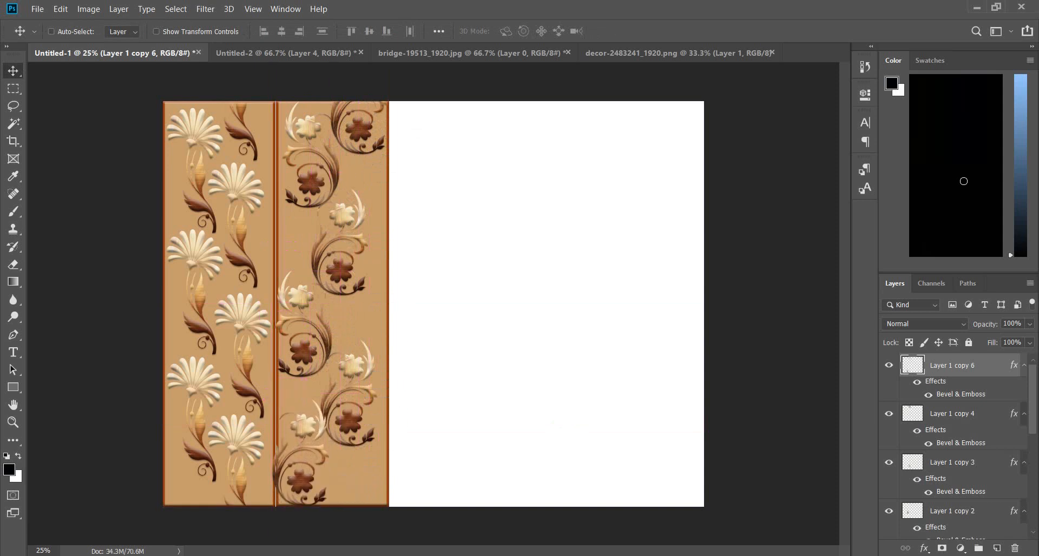
{"action": "left_click_drag", "start_coordinate": [303, 463], "coordinate": [308, 495]}
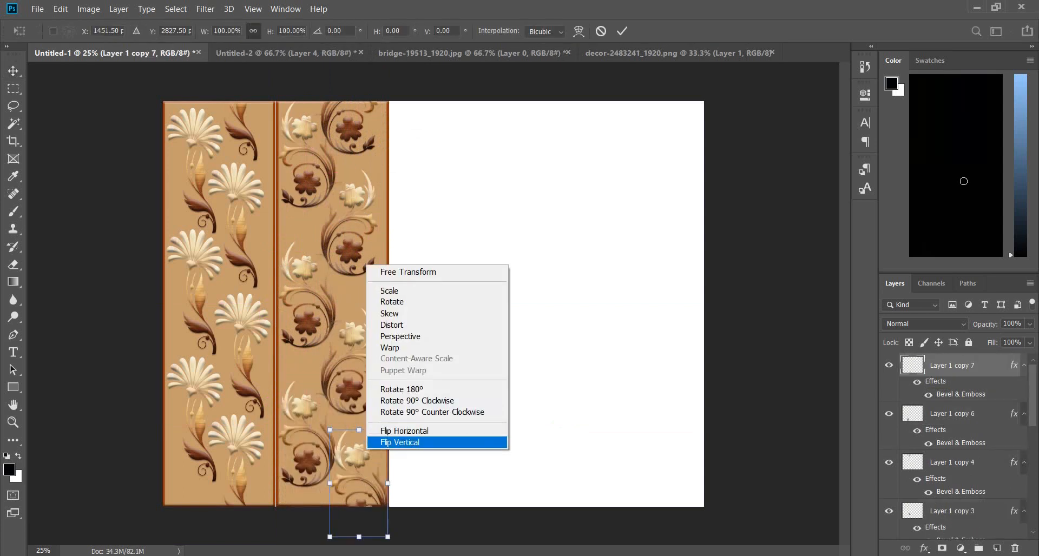
{"action": "left_click", "coordinate": [405, 432]}
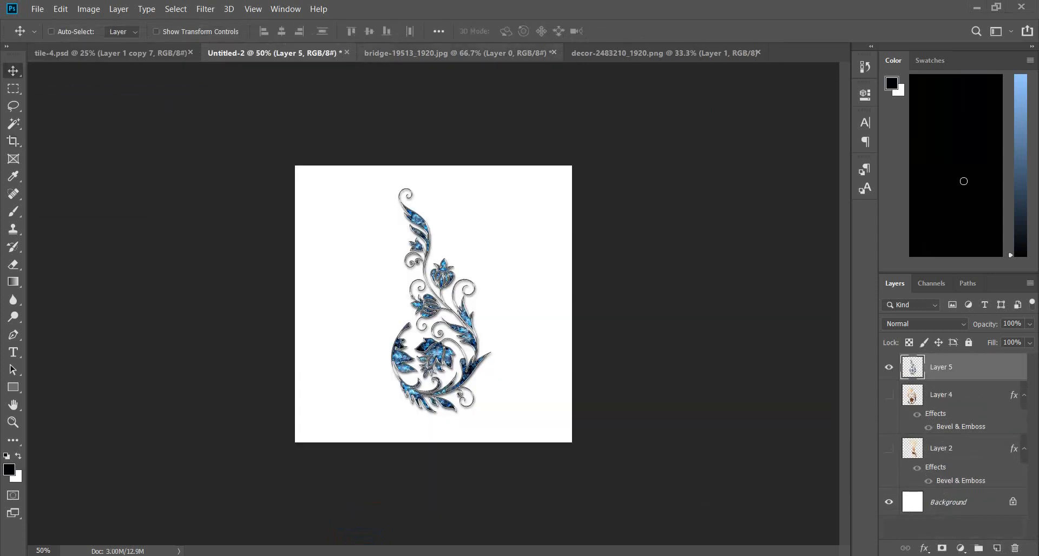
- Copy the bridge image into Untitled-2 and clip it to the blue scroll ornament on Layer 5
{"action": "left_click", "coordinate": [455, 53]}
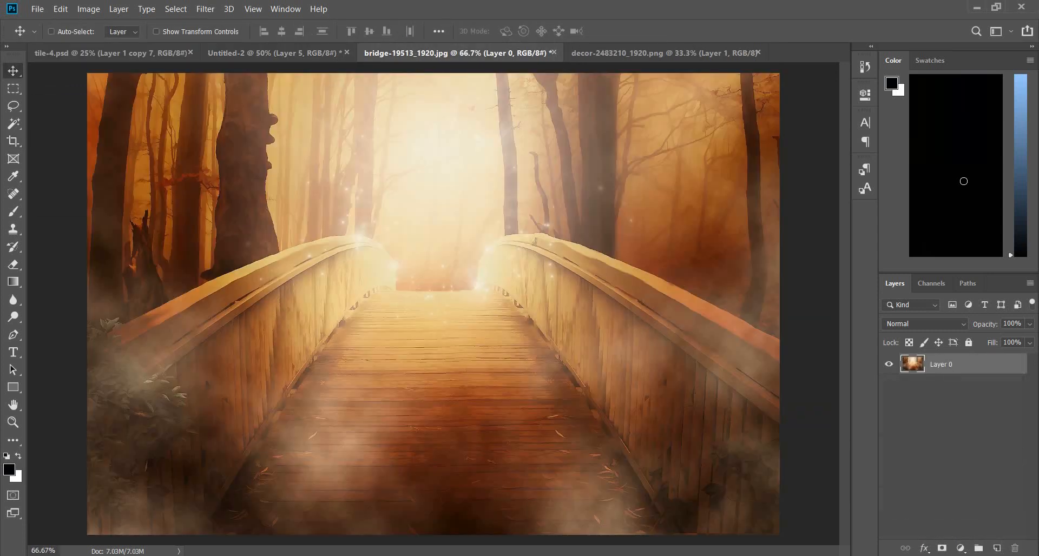
{"action": "left_click_drag", "start_coordinate": [578, 374], "coordinate": [359, 269]}
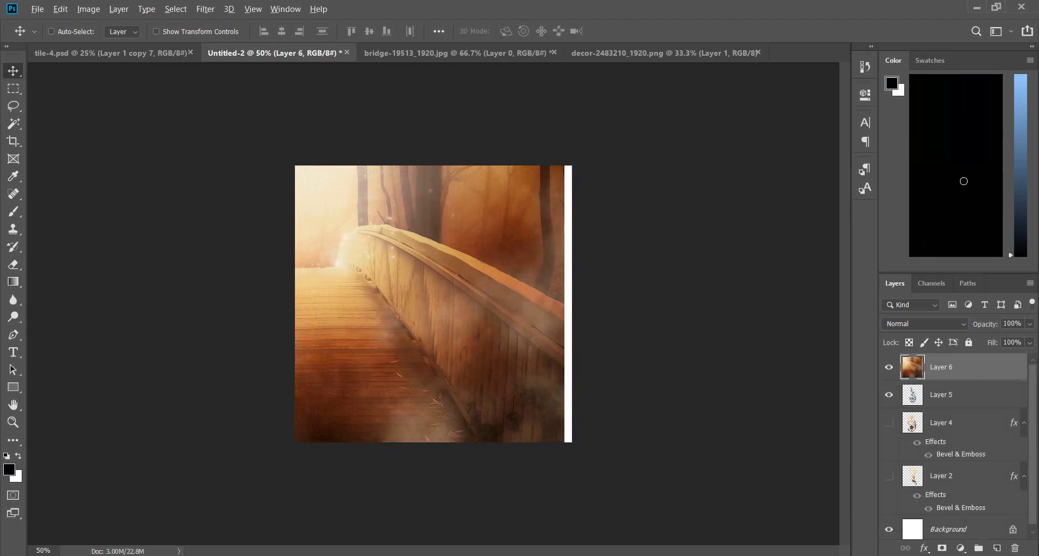
{"action": "key", "text": "ctrl+alt+g"}
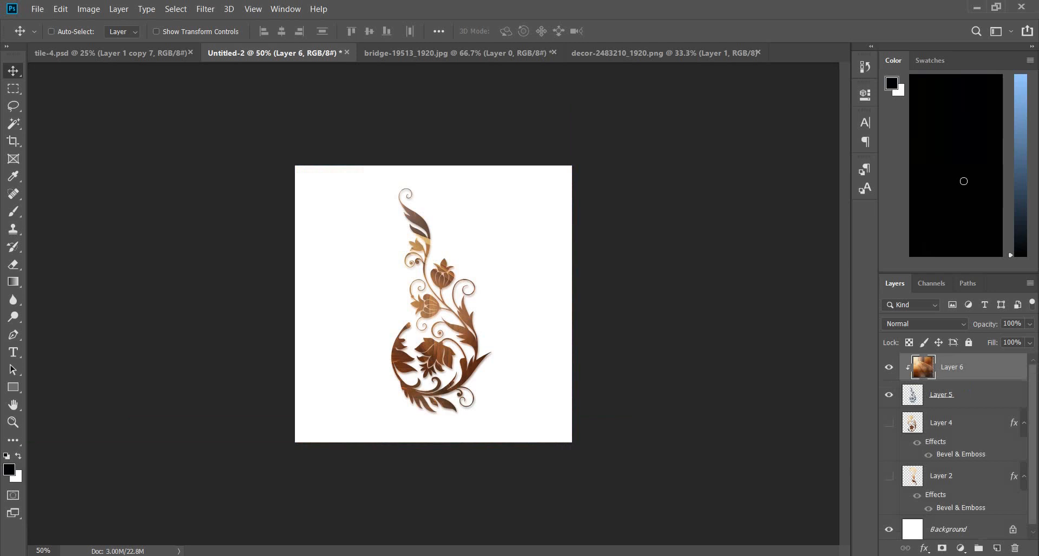
- Merge the Layer 5 scroll ornament with its clipped Layer 6 texture
{"action": "left_click", "coordinate": [952, 395], "text": "shift"}
{"action": "right_click", "coordinate": [956, 395]}
{"action": "left_click", "coordinate": [806, 387]}
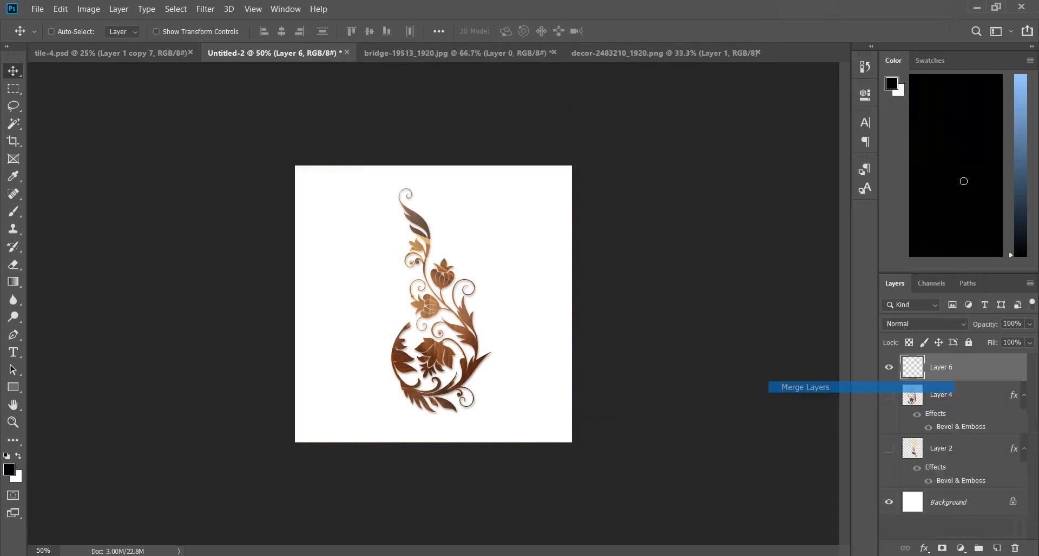
- Apply a Bevel & Emboss layer style with Contour to the merged scroll ornament on Layer 6
{"action": "right_click", "coordinate": [967, 367]}
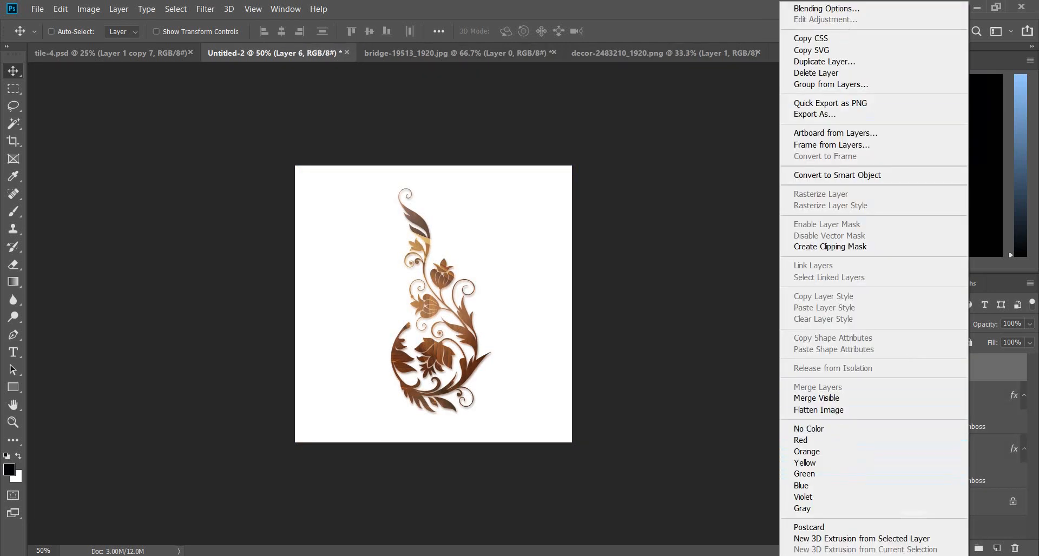
{"action": "left_click", "coordinate": [827, 8]}
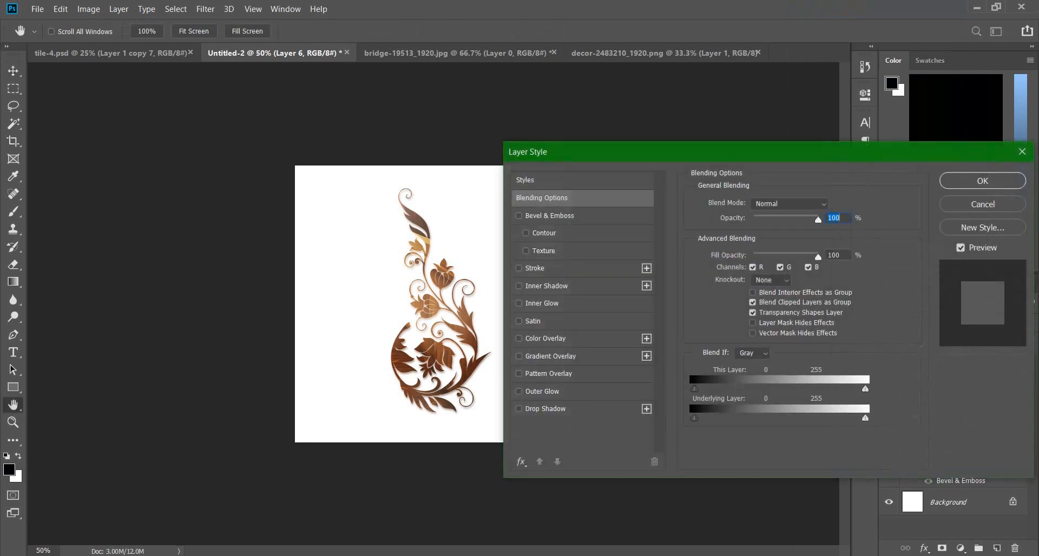
{"action": "left_click", "coordinate": [519, 216]}
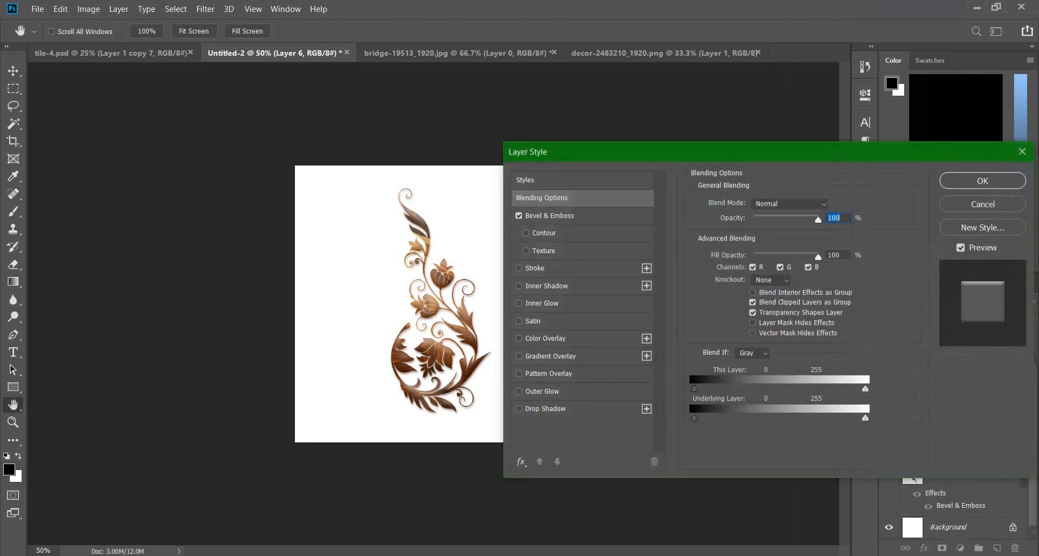
{"action": "left_click", "coordinate": [525, 233]}
{"action": "left_click", "coordinate": [983, 181]}
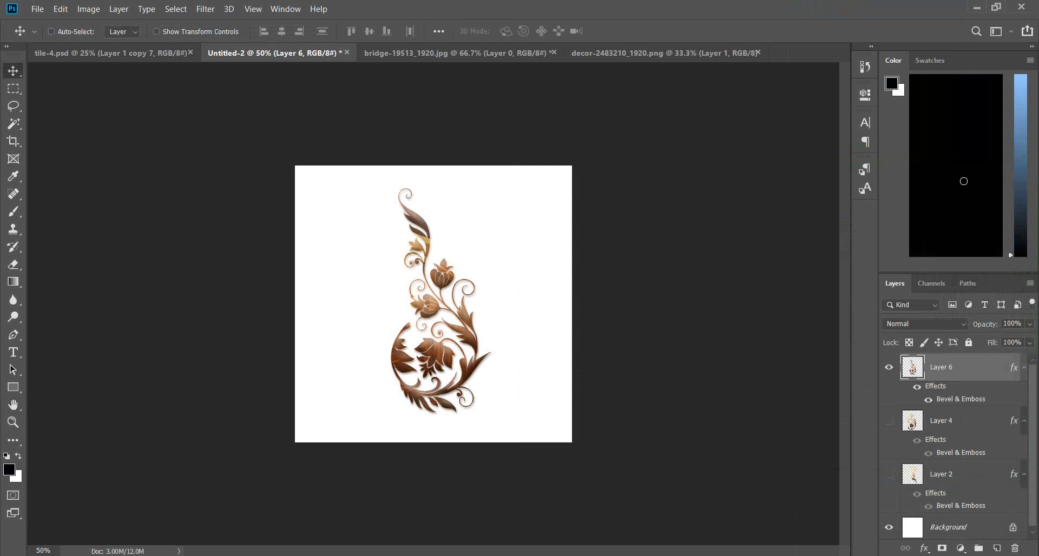
- Copy the embossed scroll ornament into tile-4.psd and move its layer out of Group 2 to just above Rectangle 1 copy 3
{"action": "left_click_drag", "start_coordinate": [433, 300], "coordinate": [433, 271]}
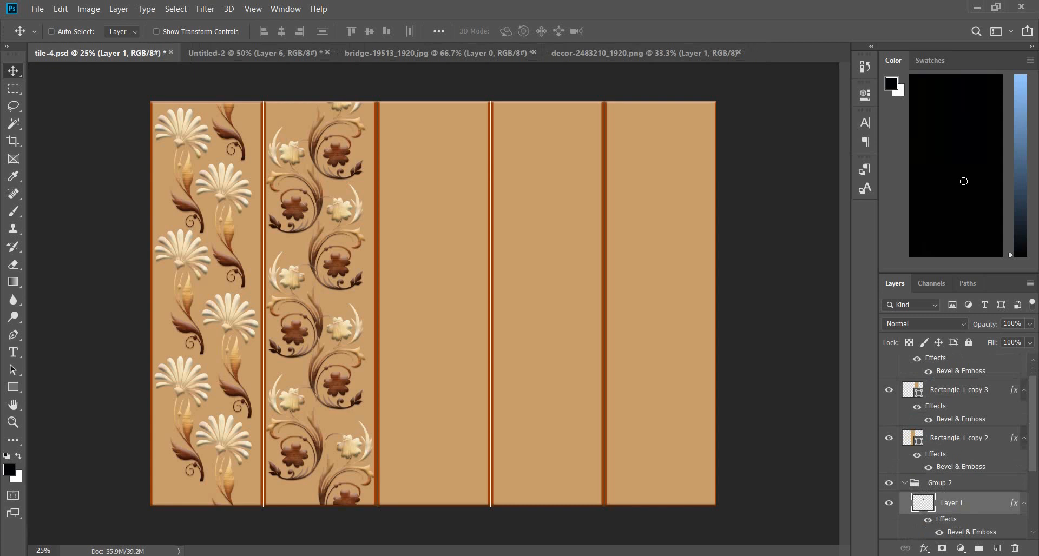
{"action": "left_click_drag", "start_coordinate": [952, 502], "coordinate": [944, 391]}
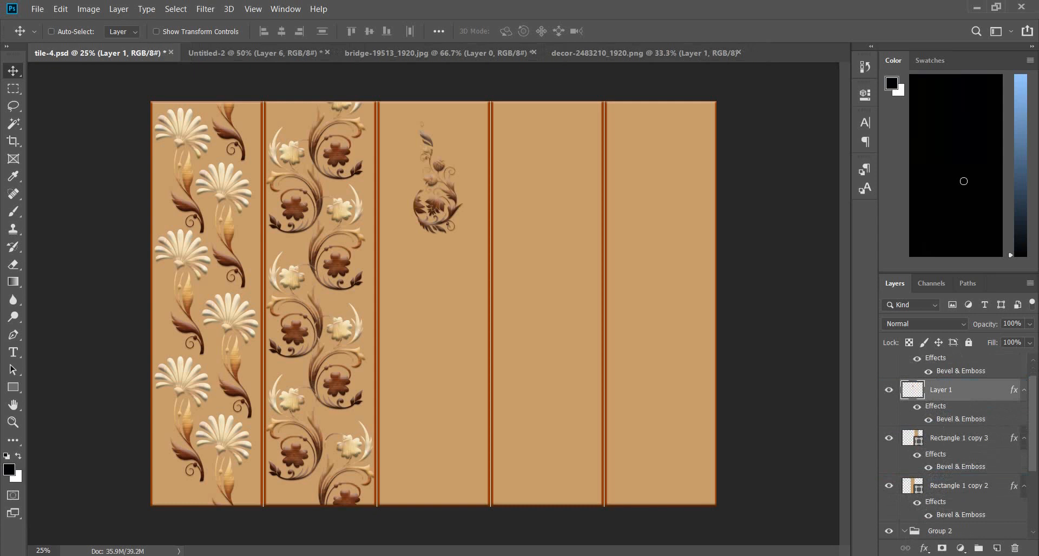
- Scale the scroll ornament to 172.54% width and 145.44% height and position it in the third panel's upper-left corner
{"action": "key", "text": "ctrl+t"}
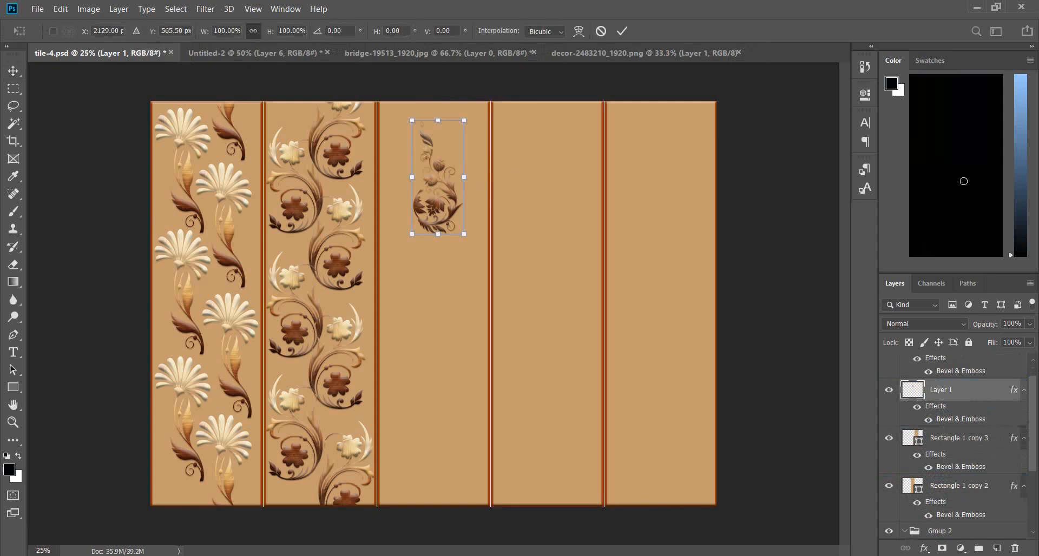
{"action": "left_click_drag", "start_coordinate": [464, 234], "coordinate": [483, 260]}
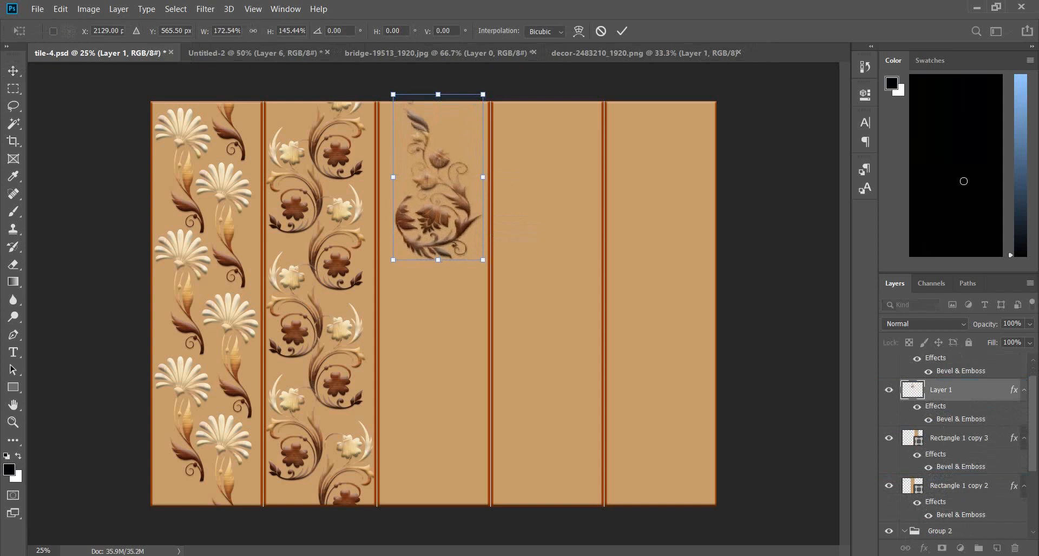
{"action": "left_click_drag", "start_coordinate": [481, 199], "coordinate": [464, 205]}
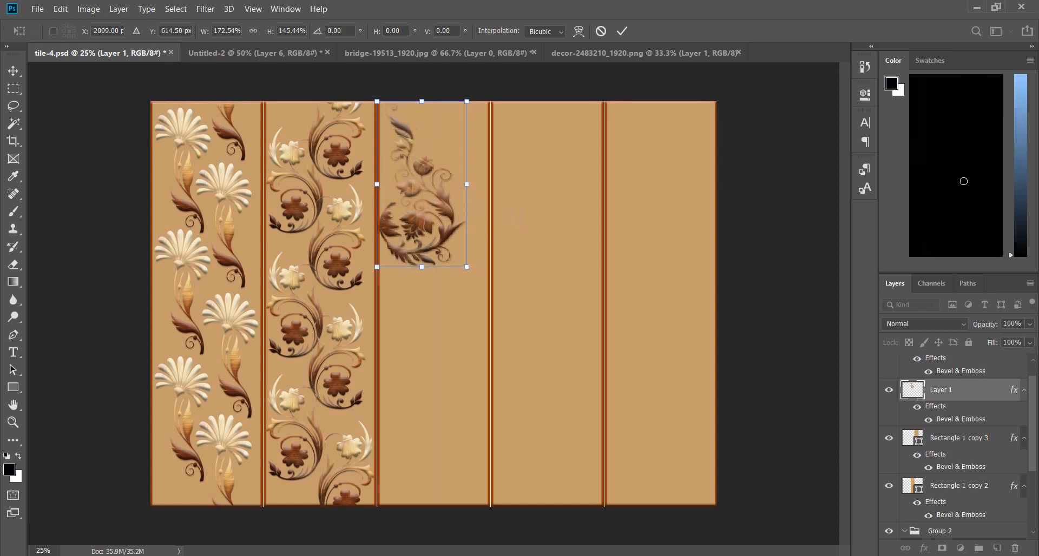
{"action": "key", "text": "Return"}
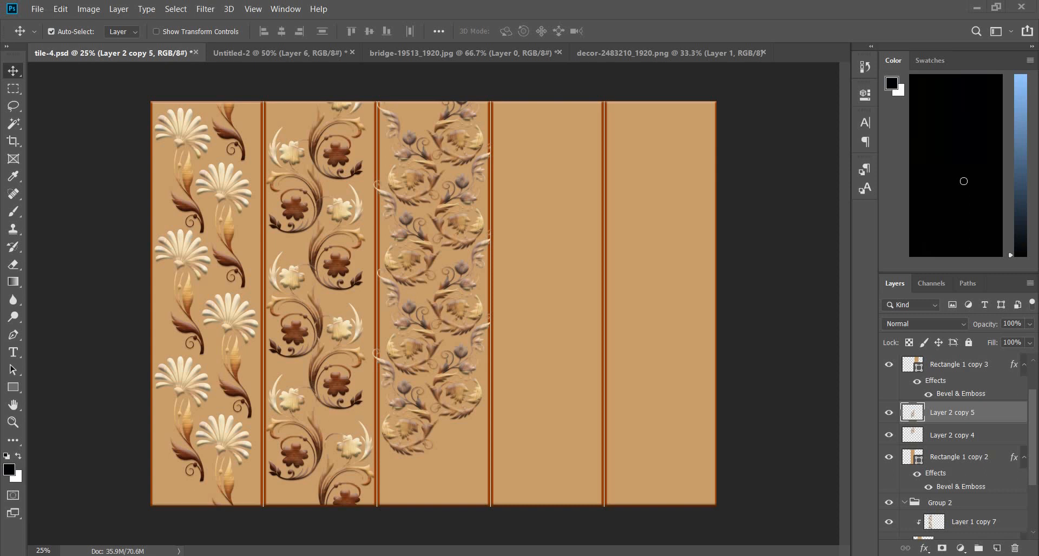
- Duplicate Layer 2 copy 5 and move the copy down to fill the bottom of the third panel
{"action": "left_click", "coordinate": [51, 31]}
{"action": "left_click", "coordinate": [51, 31]}
{"action": "key", "text": "ctrl+j"}
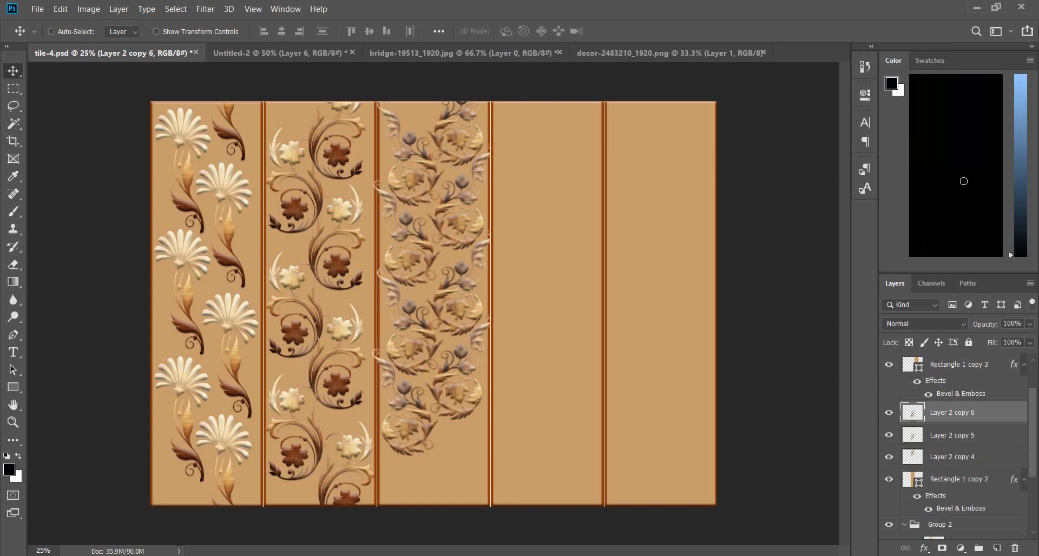
{"action": "left_click_drag", "start_coordinate": [467, 300], "coordinate": [466, 319]}
{"action": "left_click_drag", "start_coordinate": [472, 398], "coordinate": [466, 471]}
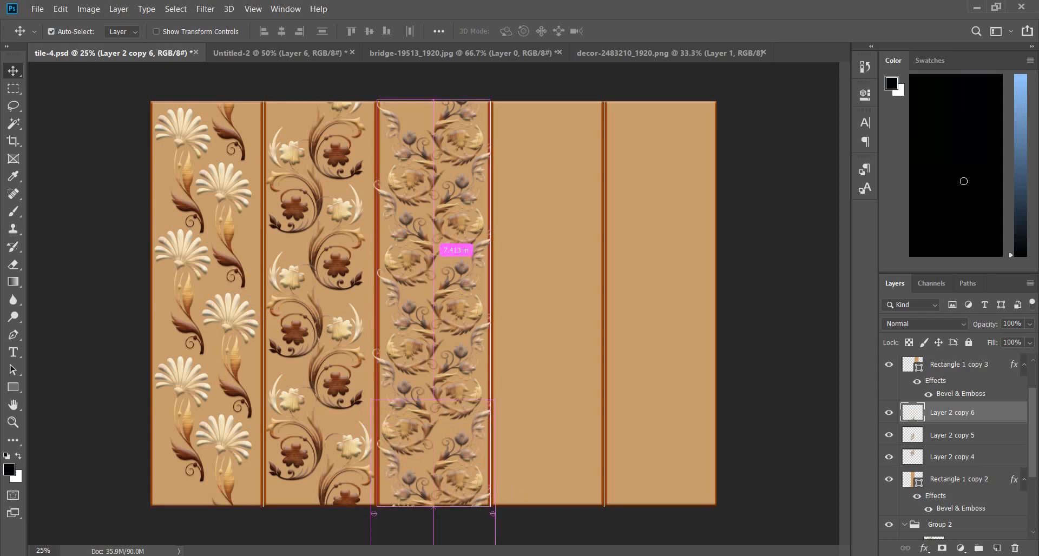
- Rotate the bottom ornament copy, Layer 2 copy 6, by -1.43°
{"action": "key", "text": "ctrl+t"}
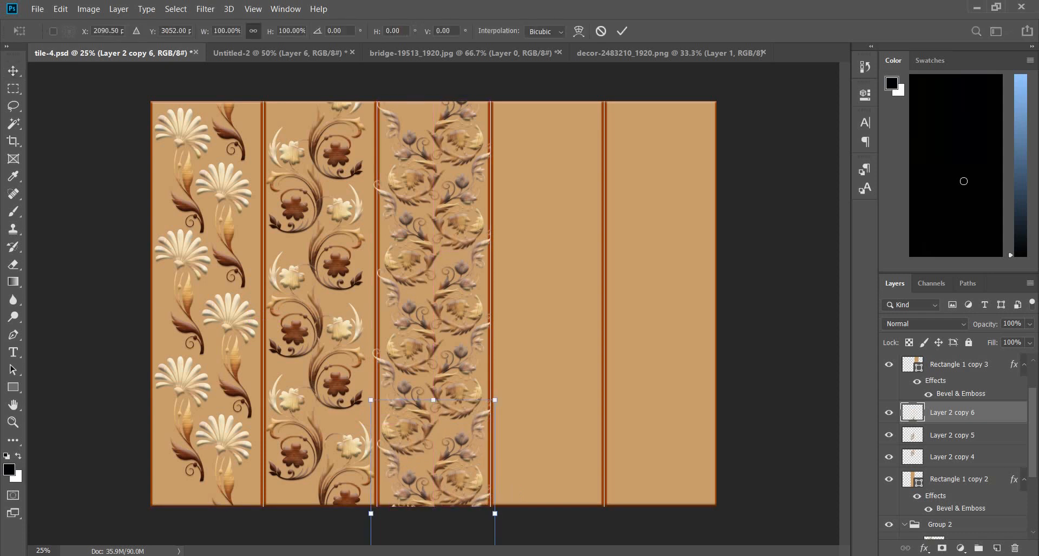
{"action": "left_click_drag", "start_coordinate": [512, 374], "coordinate": [510, 365]}
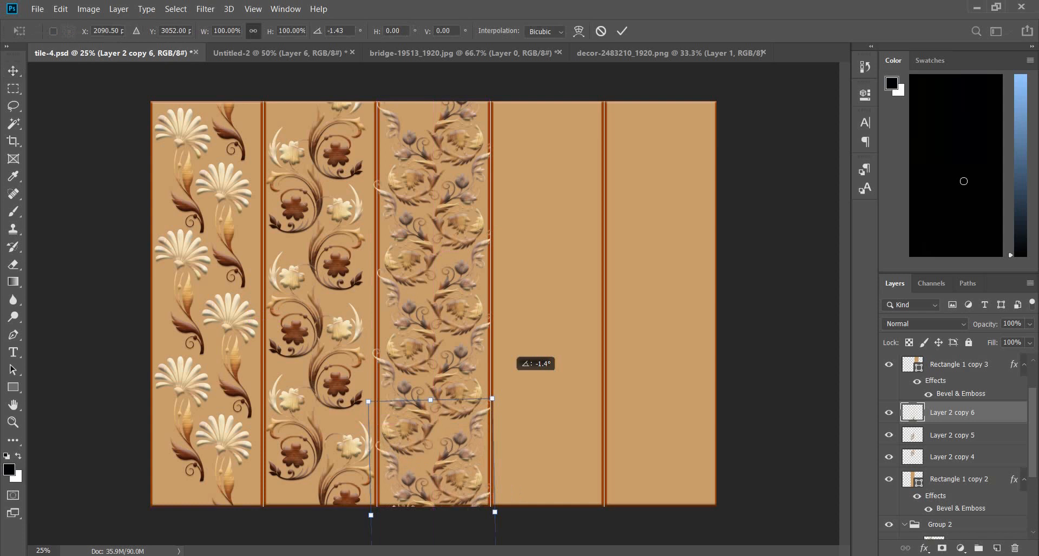
{"action": "left_click_drag", "start_coordinate": [510, 365], "coordinate": [510, 365]}
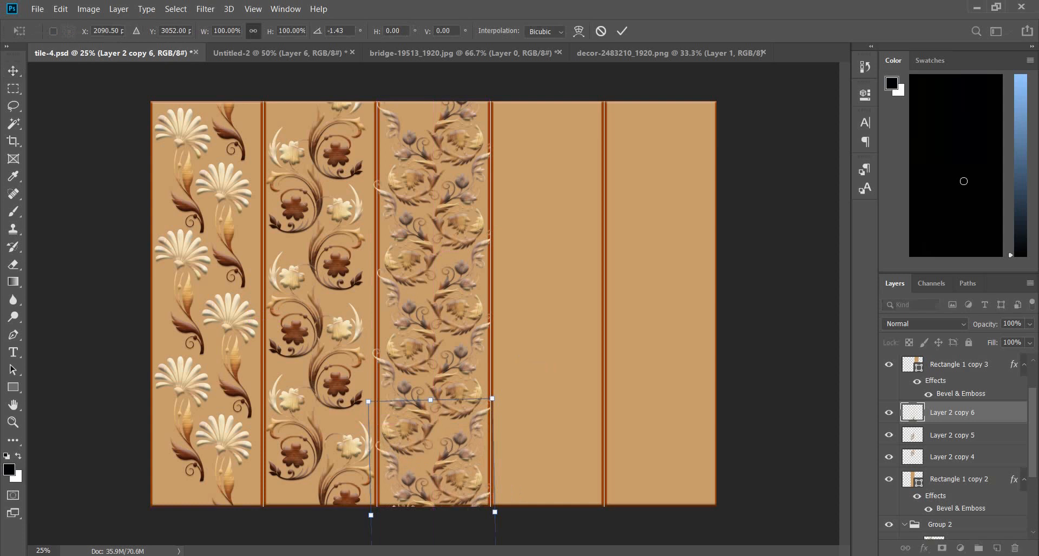
{"action": "key", "text": "Return"}
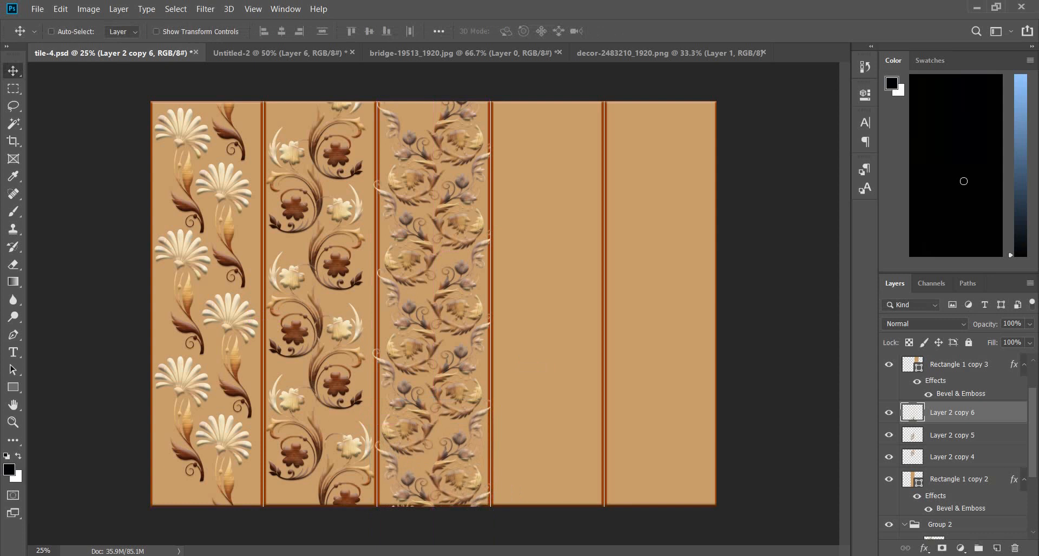
- Merge the ornament layers Layer 2 copy 4, Layer 2 copy 5 and Layer 2 copy 6
{"action": "left_click", "coordinate": [955, 456], "text": "shift"}
{"action": "right_click", "coordinate": [956, 455]}
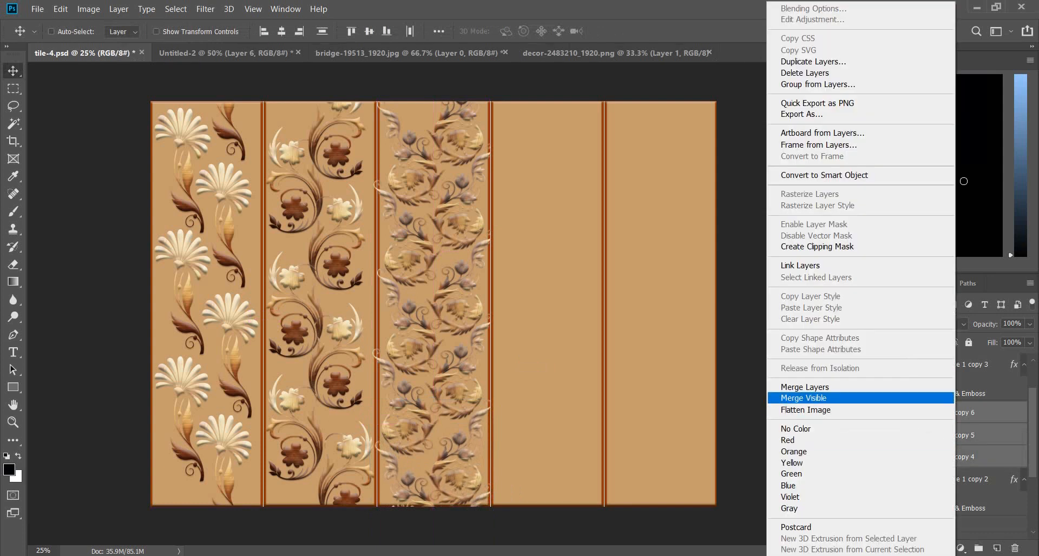
{"action": "left_click", "coordinate": [806, 387]}
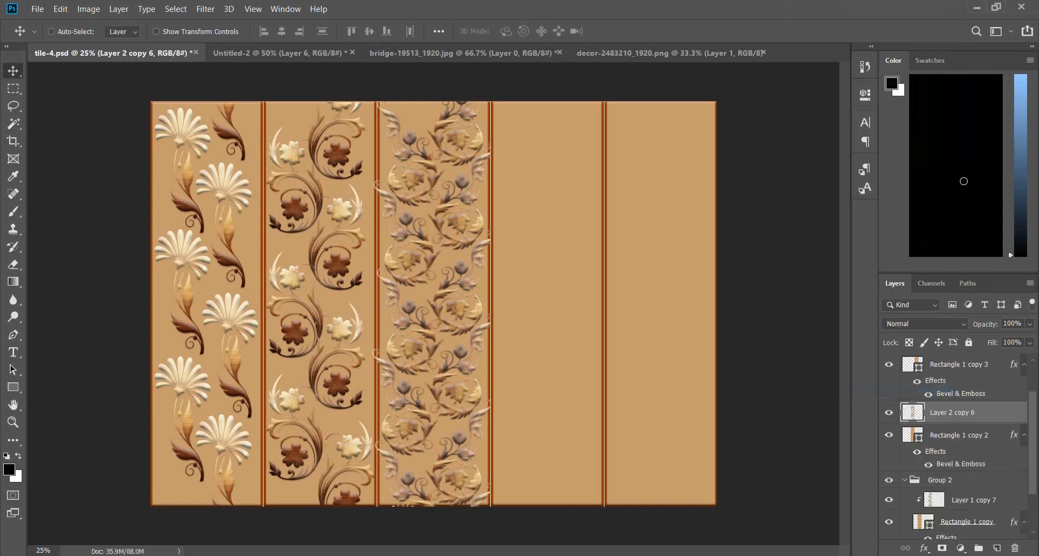
- Nudge the merged scroll ornament upward in the third panel and clip it to Rectangle 1 copy 2
{"action": "key", "text": "Up"}
{"action": "key", "text": "Up"}
{"action": "key", "text": "Up"}
{"action": "key", "text": "Up"}
{"action": "key", "text": "Up"}
{"action": "key", "text": "Up"}
{"action": "key", "text": "Up"}
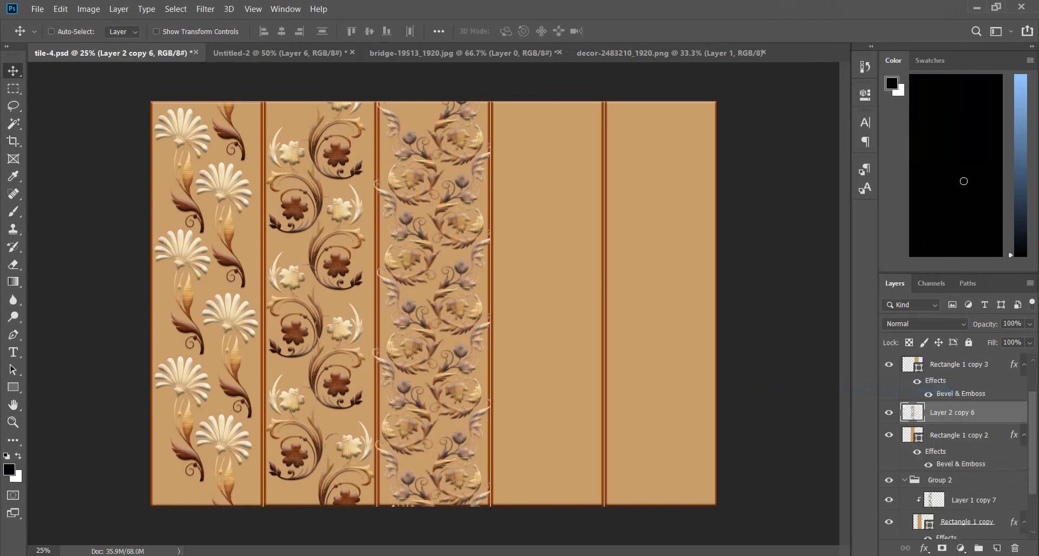
{"action": "key", "text": "Up"}
{"action": "key", "text": "Up"}
{"action": "key", "text": "Up"}
{"action": "key", "text": "Up"}
{"action": "key", "text": "Up"}
{"action": "key", "text": "Up"}
{"action": "key", "text": "Up"}
{"action": "key", "text": "Up"}
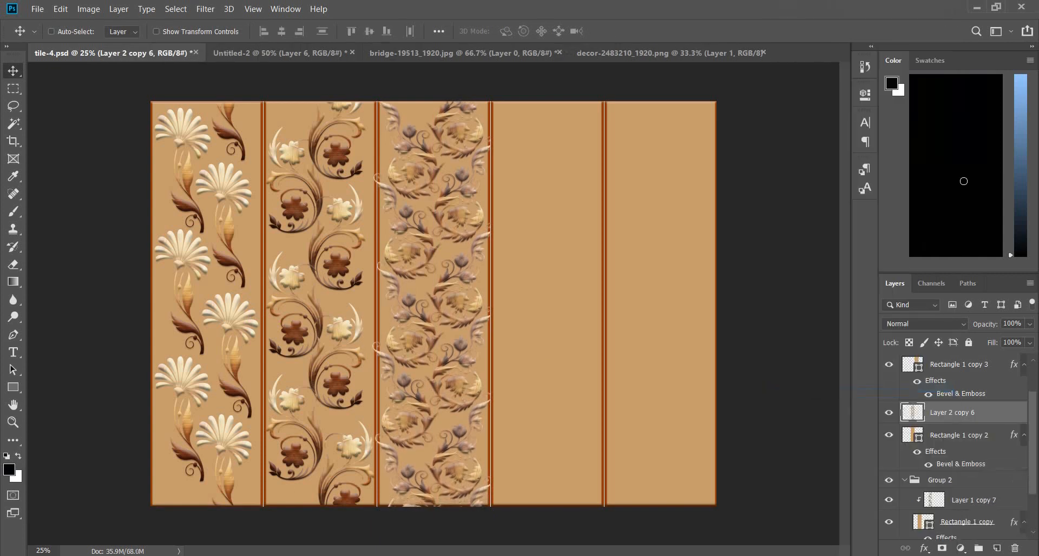
{"action": "key", "text": "Up"}
{"action": "key", "text": "Up"}
{"action": "key", "text": "Up"}
{"action": "key", "text": "Up"}
{"action": "key", "text": "Up"}
{"action": "key", "text": "Up"}
{"action": "key", "text": "Up"}
{"action": "key", "text": "Up"}
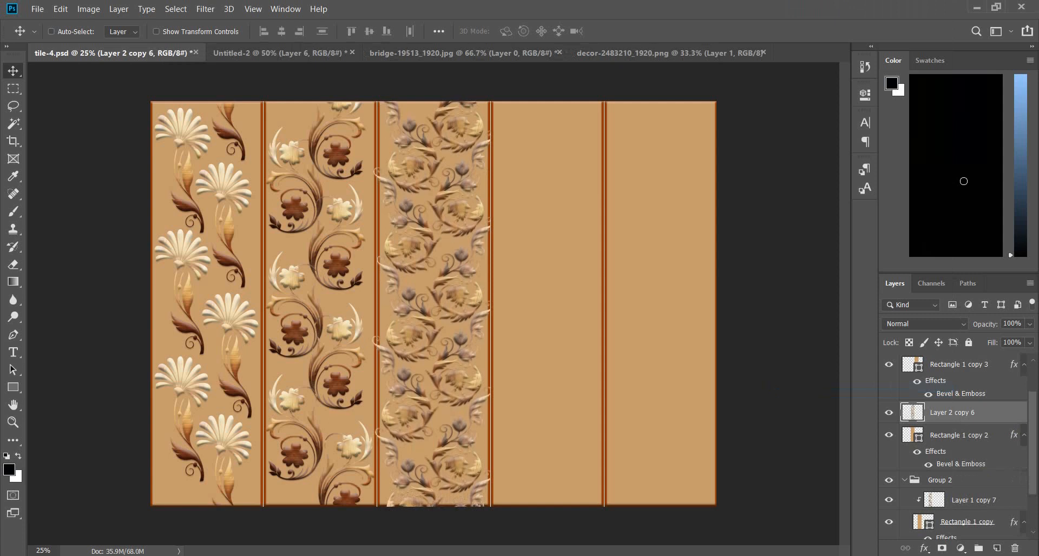
{"action": "key", "text": "Up"}
{"action": "key", "text": "Up"}
{"action": "key", "text": "Up"}
{"action": "key", "text": "Up"}
{"action": "key", "text": "Up"}
{"action": "key", "text": "Up"}
{"action": "key", "text": "Up"}
{"action": "key", "text": "Up"}
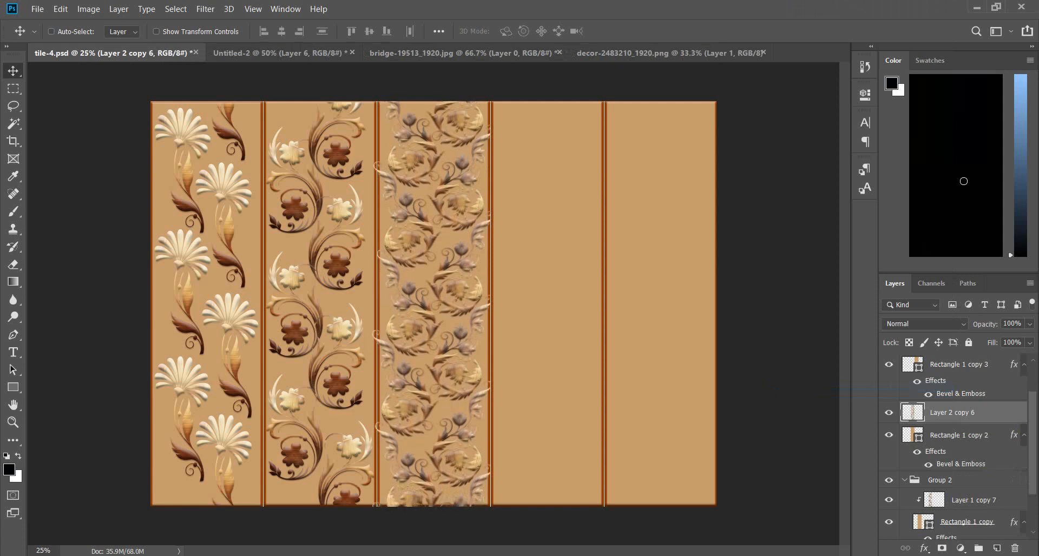
{"action": "key", "text": "Up"}
{"action": "key", "text": "Up"}
{"action": "key", "text": "Up"}
{"action": "key", "text": "Up"}
{"action": "key", "text": "Up"}
{"action": "key", "text": "Up"}
{"action": "key", "text": "Up"}
{"action": "key", "text": "Up"}
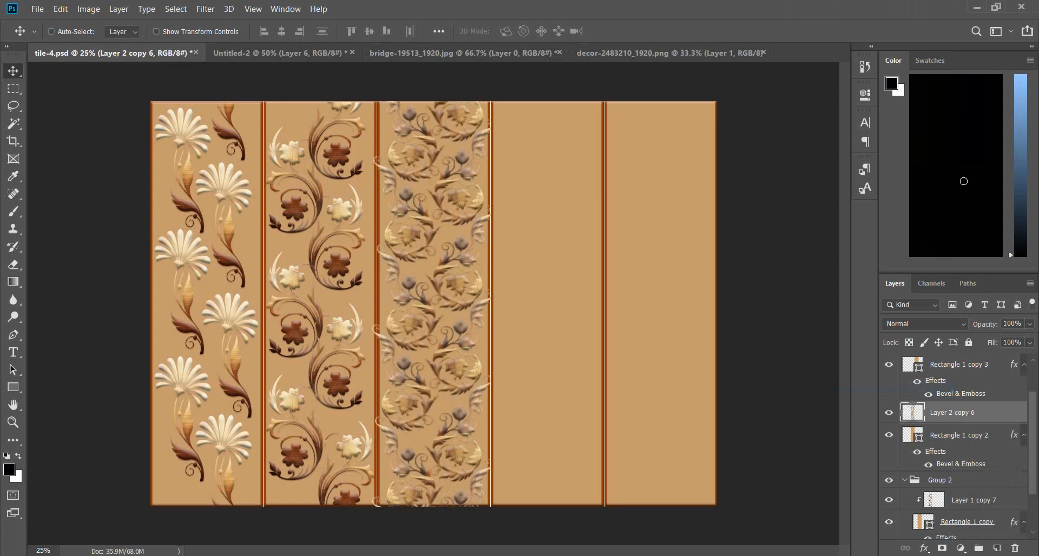
{"action": "key", "text": "ctrl+alt+g"}
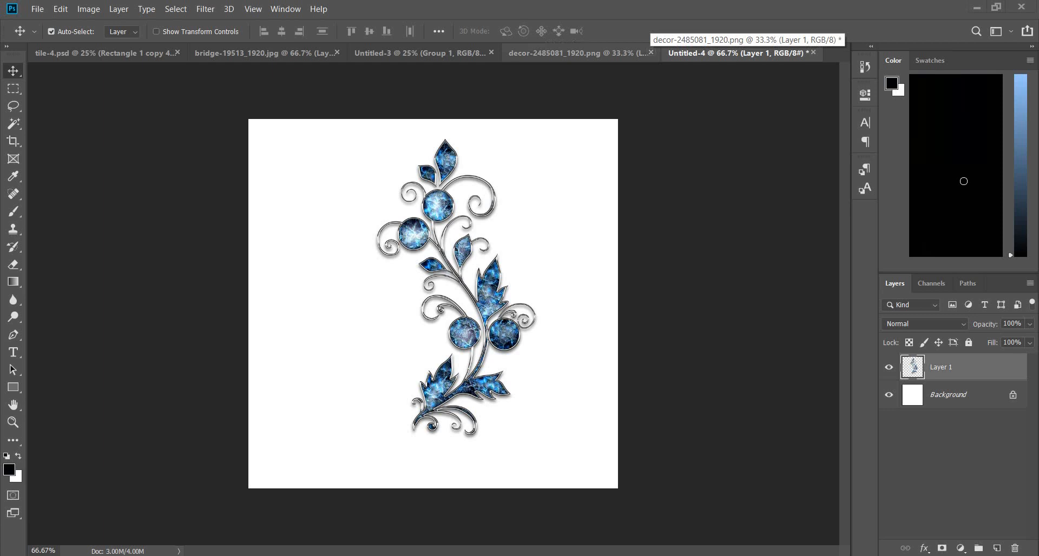
- Close decor-2485081_1920.png without saving its changes
{"action": "left_click", "coordinate": [651, 52]}
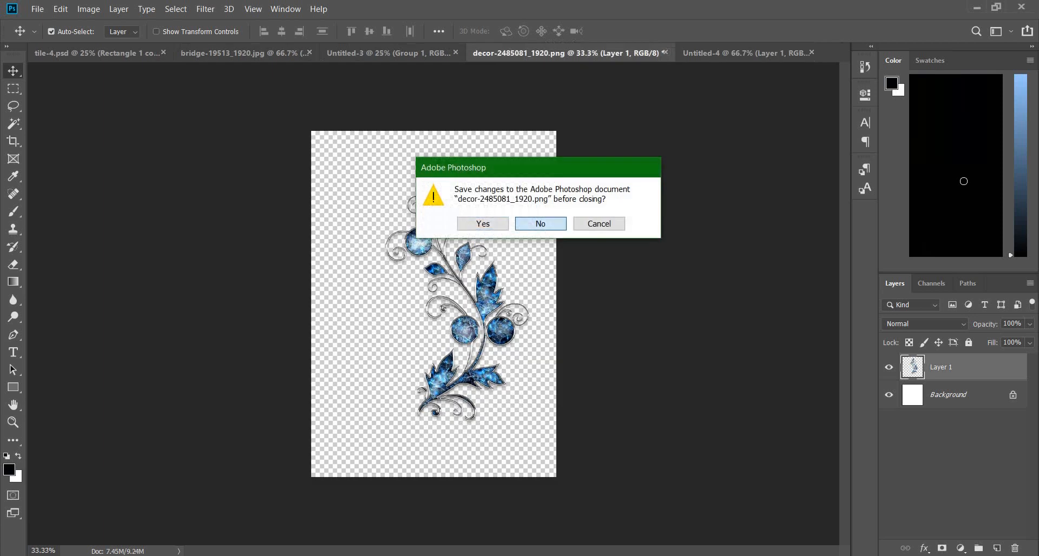
{"action": "left_click", "coordinate": [540, 223]}
{"action": "left_click", "coordinate": [503, 52]}
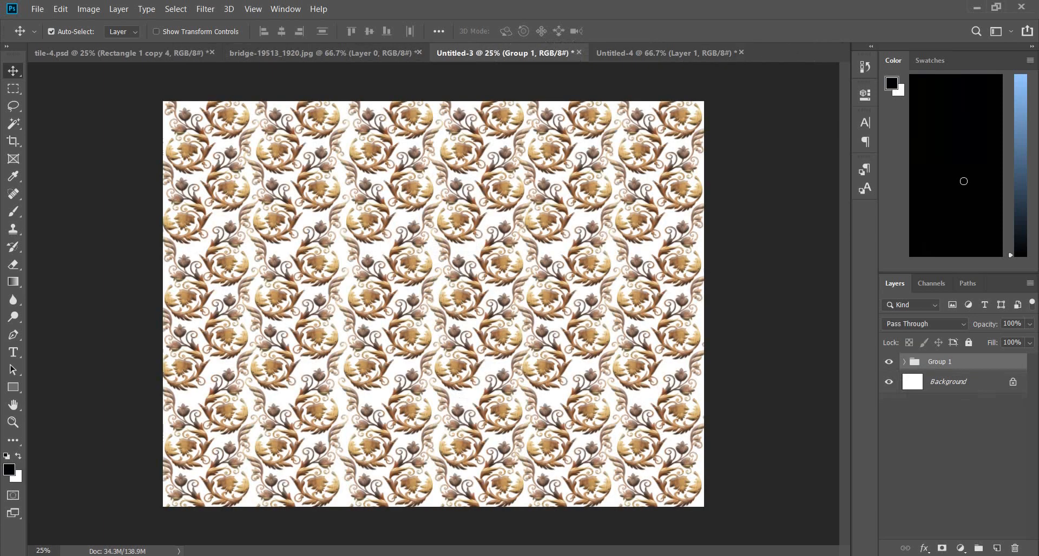
- Copy the bridge-19513_1920.jpg image into Untitled-4 and clip it over the Layer 1 floral ornament as a wood texture
{"action": "left_click", "coordinate": [319, 52]}
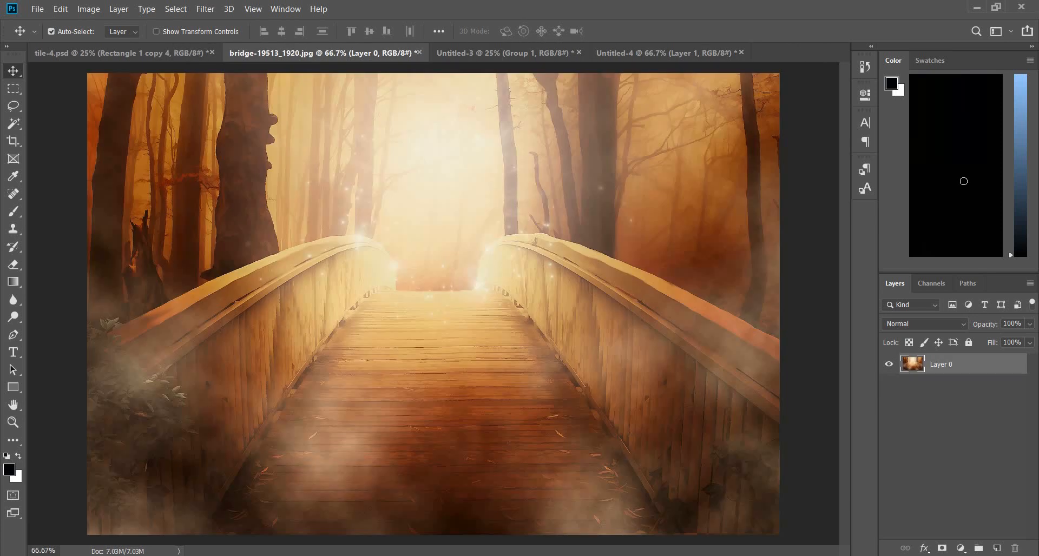
{"action": "left_click_drag", "start_coordinate": [483, 179], "coordinate": [428, 217]}
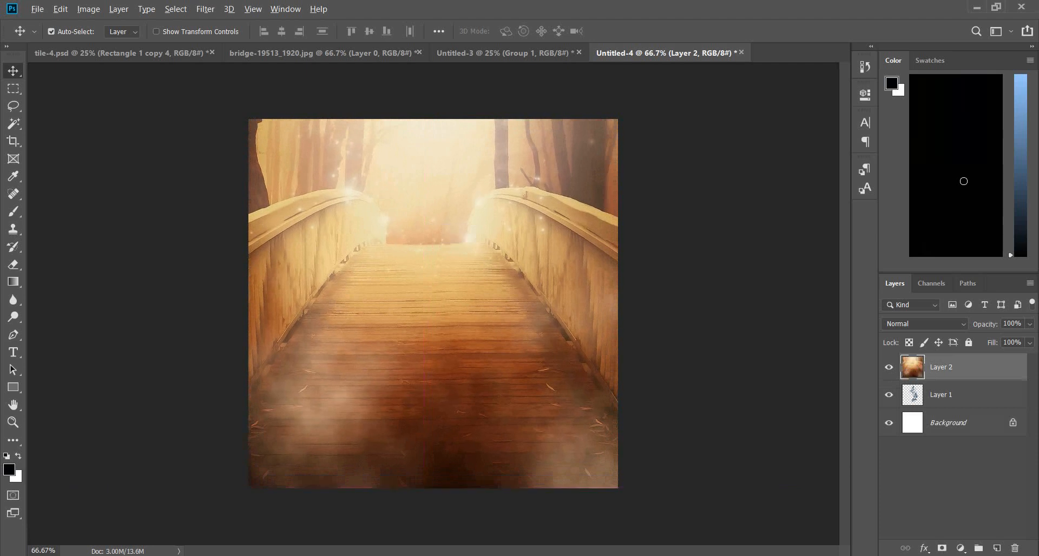
{"action": "key", "text": "ctrl+alt+g"}
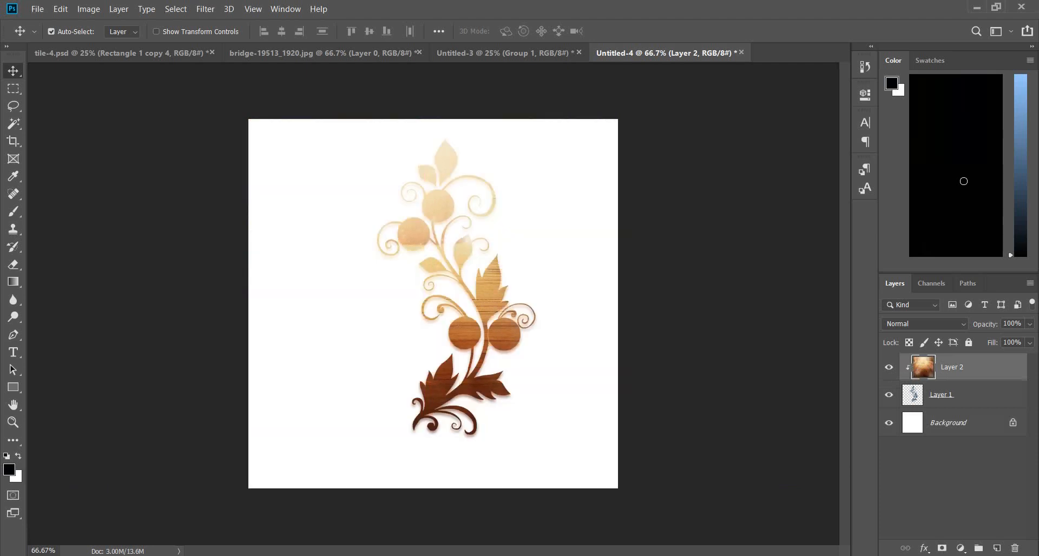
{"action": "left_click_drag", "start_coordinate": [485, 257], "coordinate": [487, 284]}
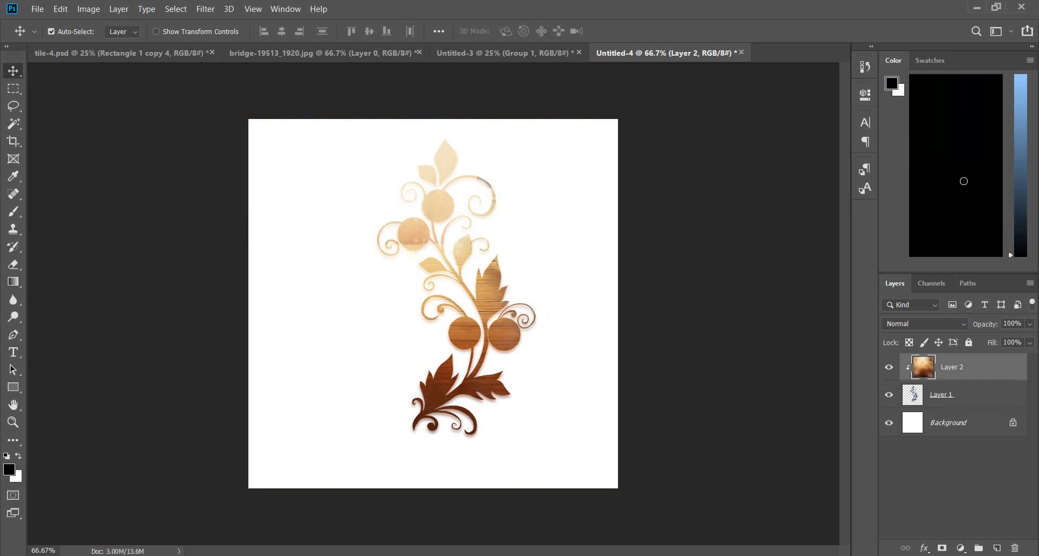
- Merge the Layer 1 floral ornament with its clipped Layer 2 texture
{"action": "left_click", "coordinate": [964, 394]}
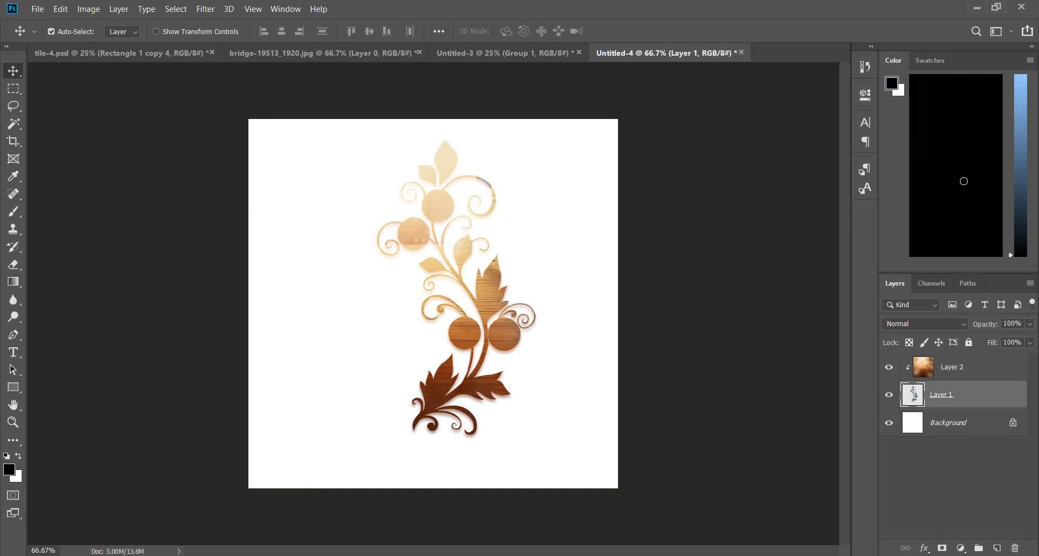
{"action": "left_click", "coordinate": [963, 367], "text": "shift"}
{"action": "right_click", "coordinate": [976, 367]}
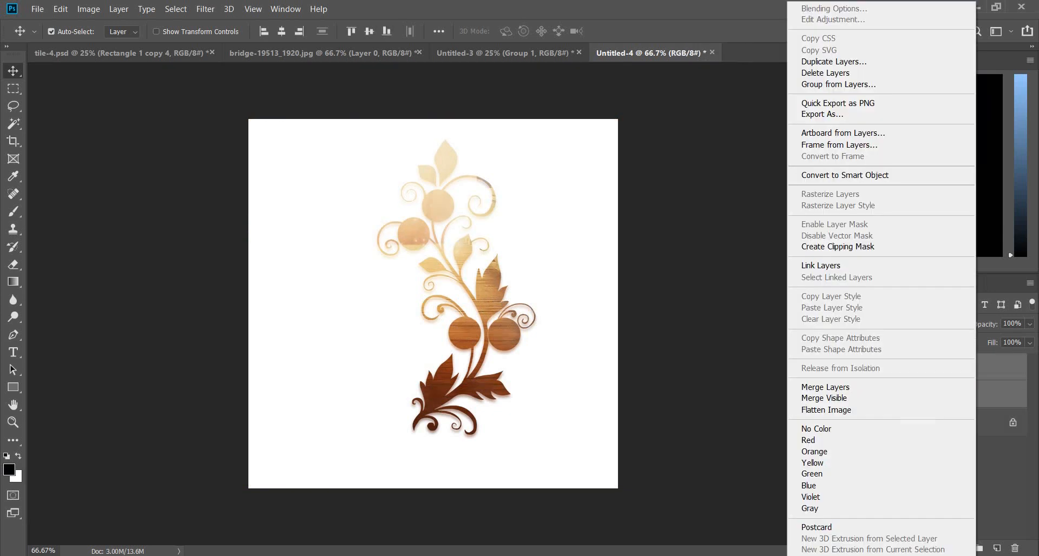
{"action": "left_click", "coordinate": [825, 387]}
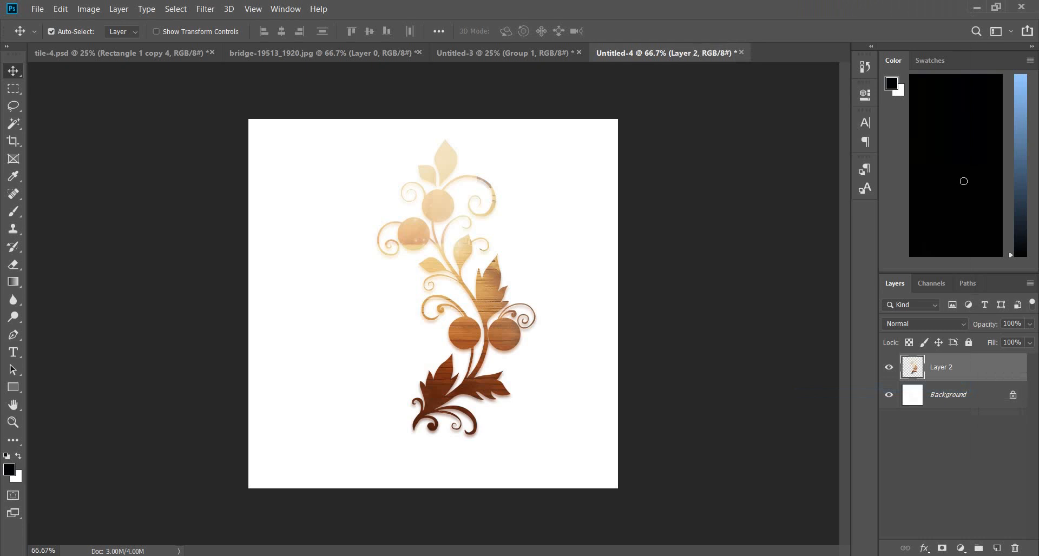
- Apply a Bevel & Emboss layer style with Contour to the merged floral ornament on Layer 2
{"action": "right_click", "coordinate": [914, 368]}
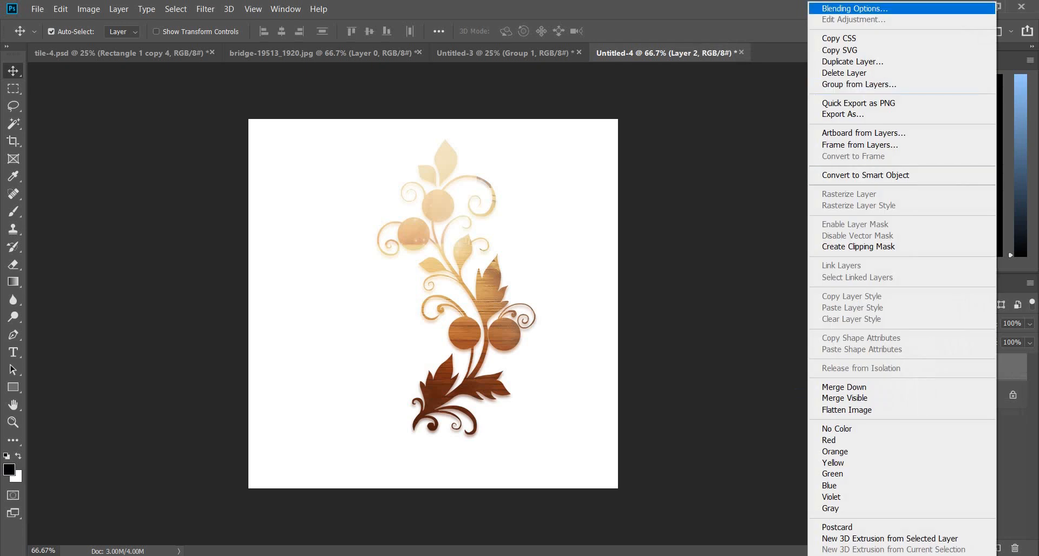
{"action": "left_click", "coordinate": [854, 8]}
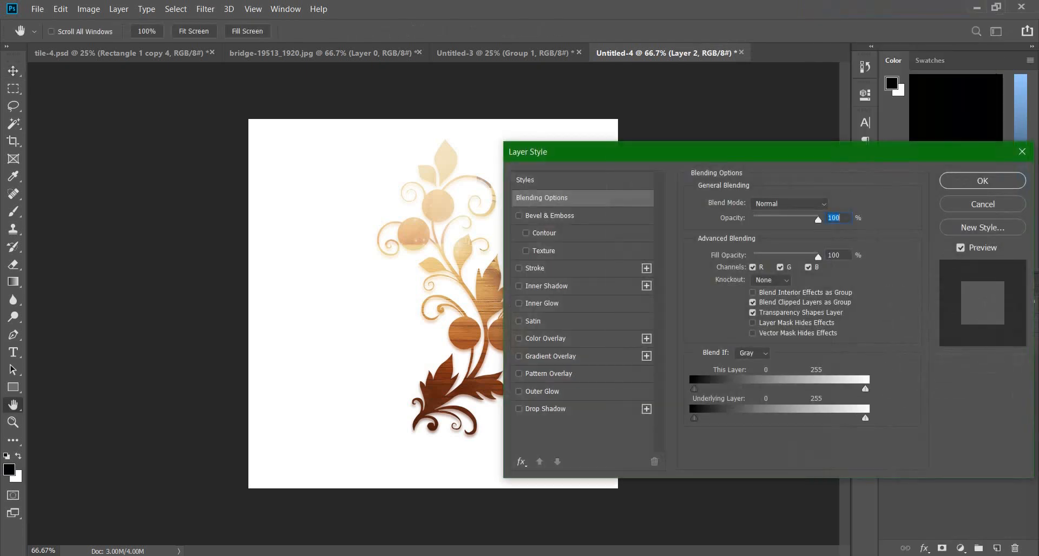
{"action": "left_click", "coordinate": [518, 215]}
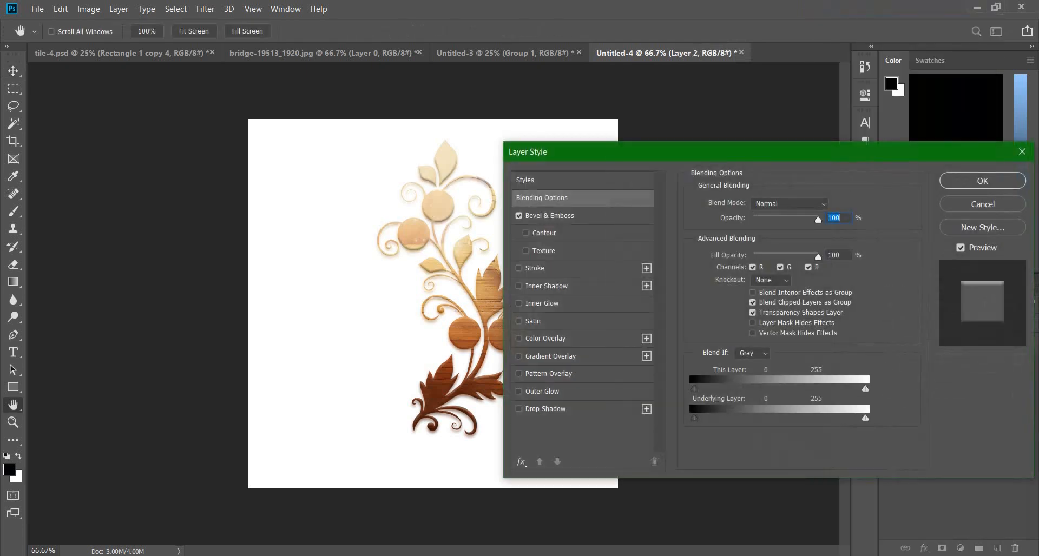
{"action": "left_click", "coordinate": [525, 232]}
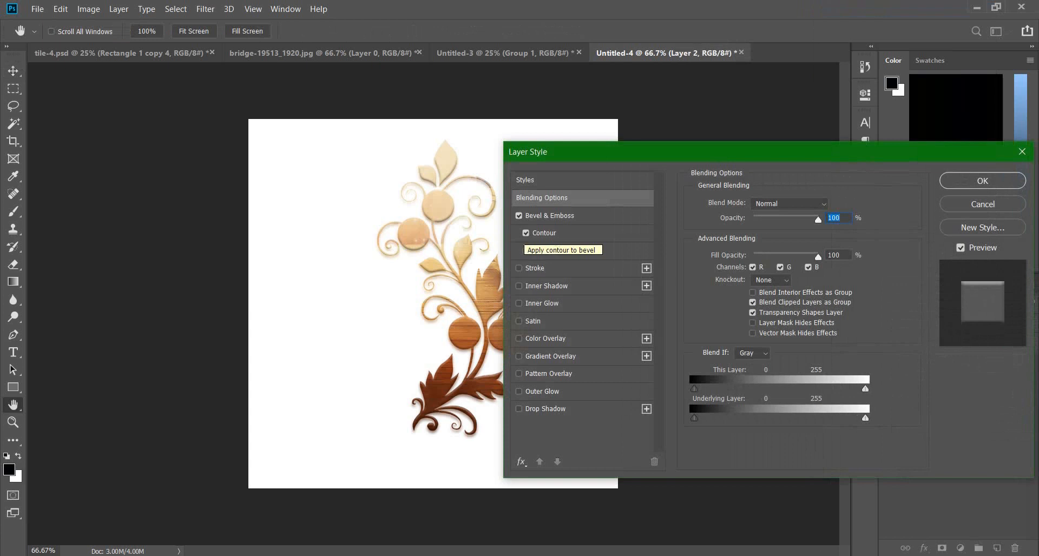
{"action": "left_click", "coordinate": [963, 180]}
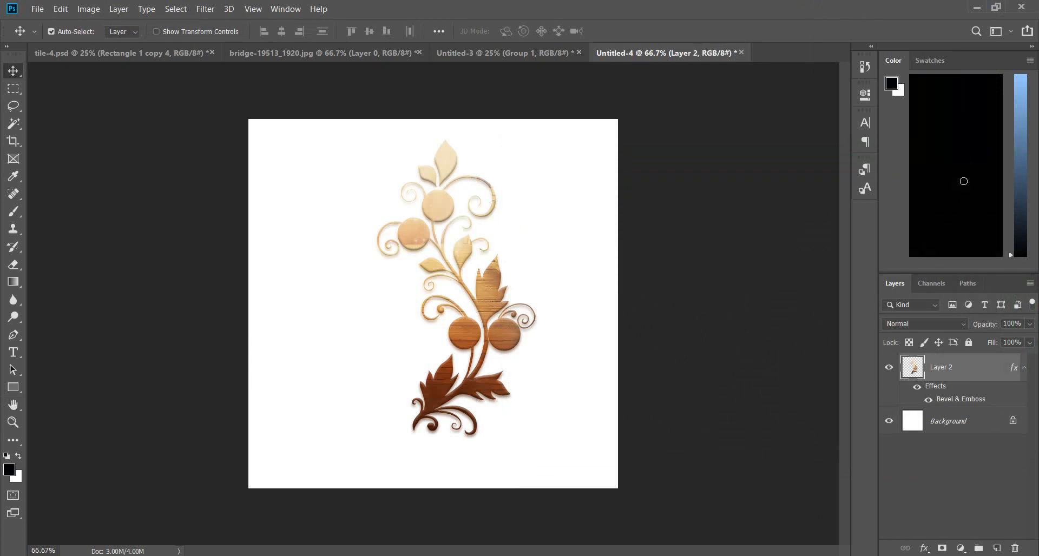
- Copy the embossed ornament into tile-4.psd at the fourth panel's upper left, with its layer just below Rectangle 1 copy 4
{"action": "left_click_drag", "start_coordinate": [433, 163], "coordinate": [541, 166]}
{"action": "key", "text": "ctrl+["}
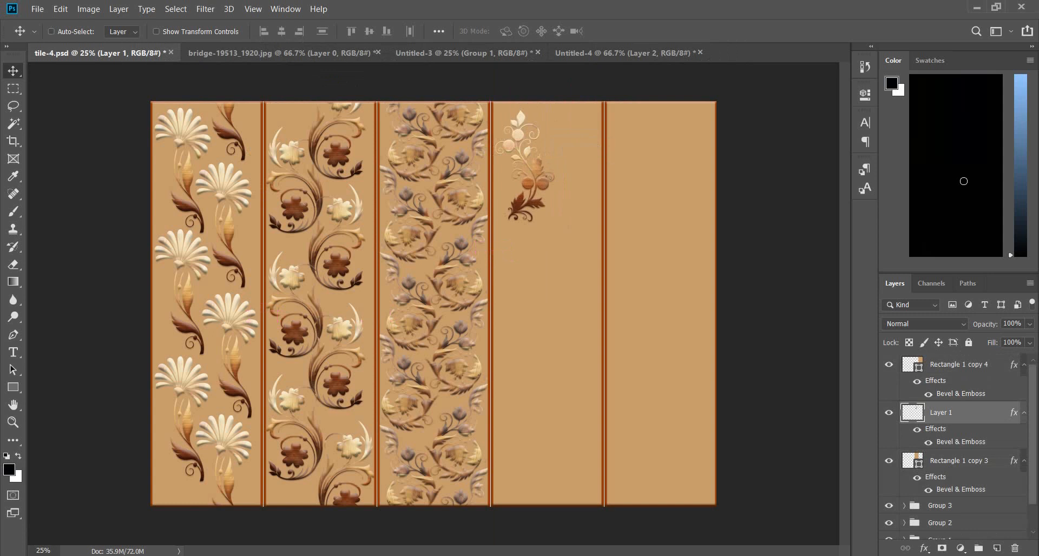
{"action": "key", "text": "ctrl"}
- Duplicate the ornament, place the copy beside the original in the fourth panel, and merge the two into one layer
{"action": "key", "text": "ctrl+j"}
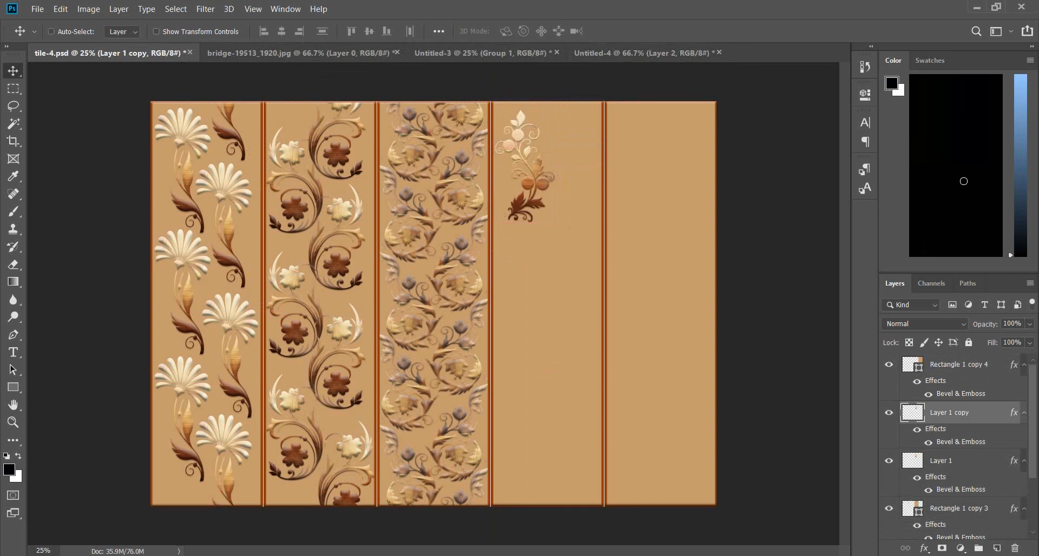
{"action": "left_click_drag", "start_coordinate": [540, 124], "coordinate": [587, 123]}
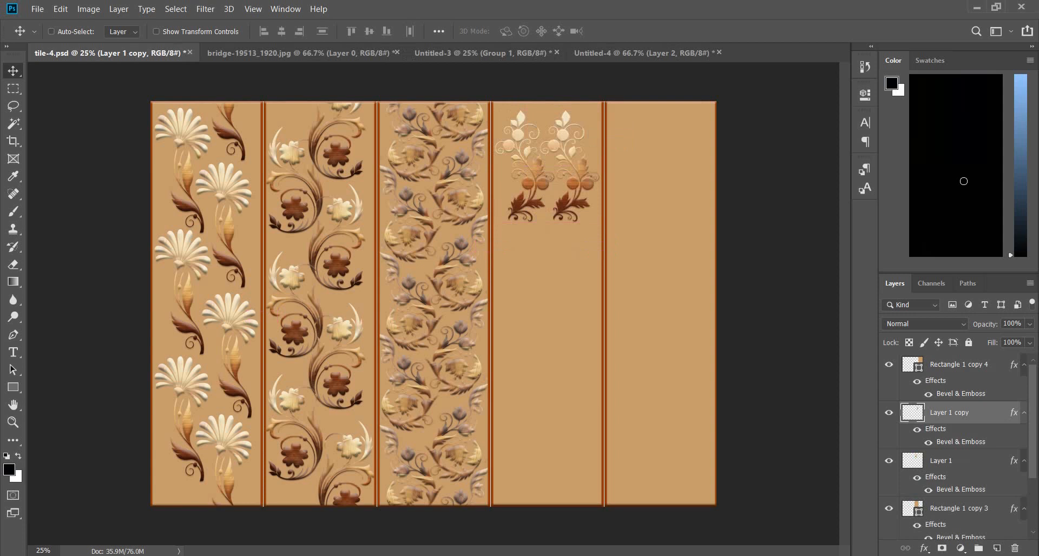
{"action": "key", "text": "ctrl+e"}
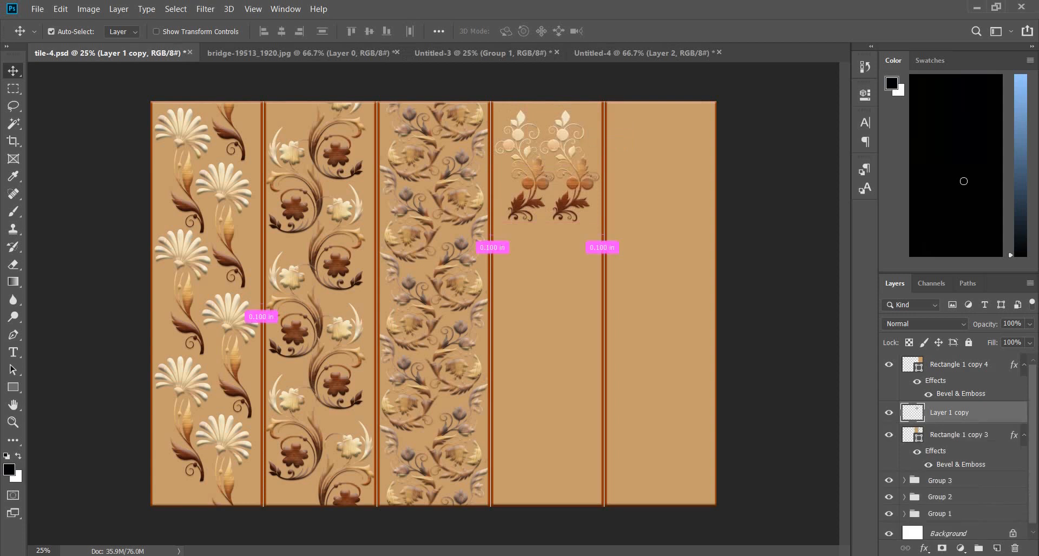
- Duplicate the merged ornament pair, place the copy directly below it in the fourth panel, and flip the copy horizontally
{"action": "key", "text": "ctrl+j"}
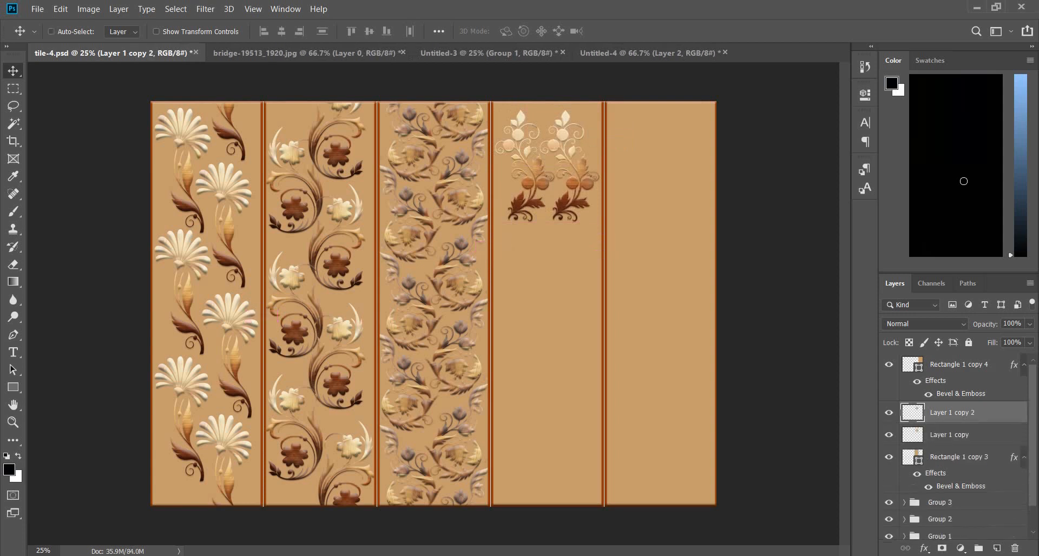
{"action": "left_click_drag", "start_coordinate": [586, 157], "coordinate": [587, 273]}
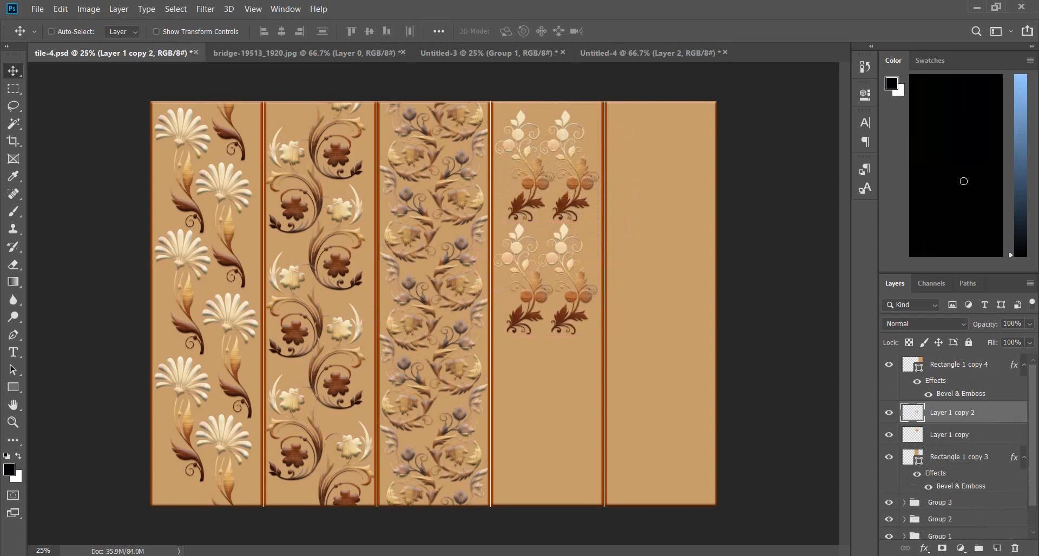
{"action": "key", "text": "ctrl+t"}
{"action": "right_click", "coordinate": [544, 286]}
{"action": "left_click", "coordinate": [582, 452]}
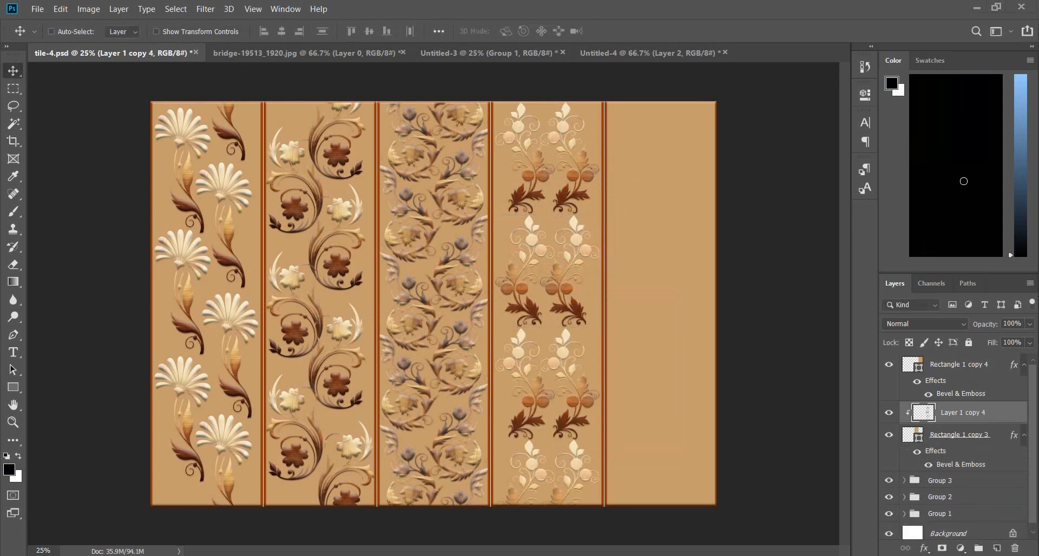
- Change the fill colour of the fourth panel's Rectangle 1 copy 3 shape to white, ffffff
{"action": "left_click", "coordinate": [959, 435]}
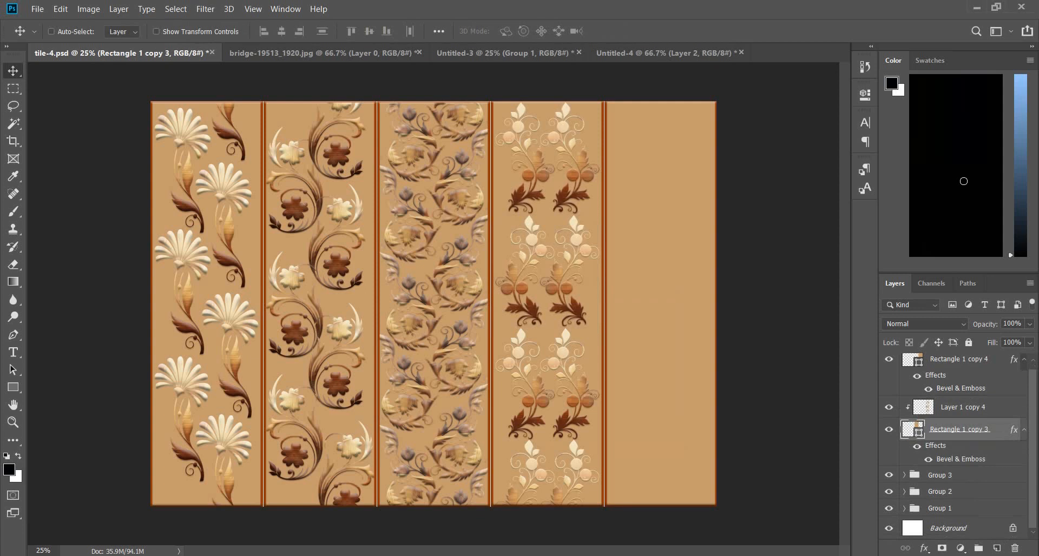
{"action": "double_click", "coordinate": [912, 430]}
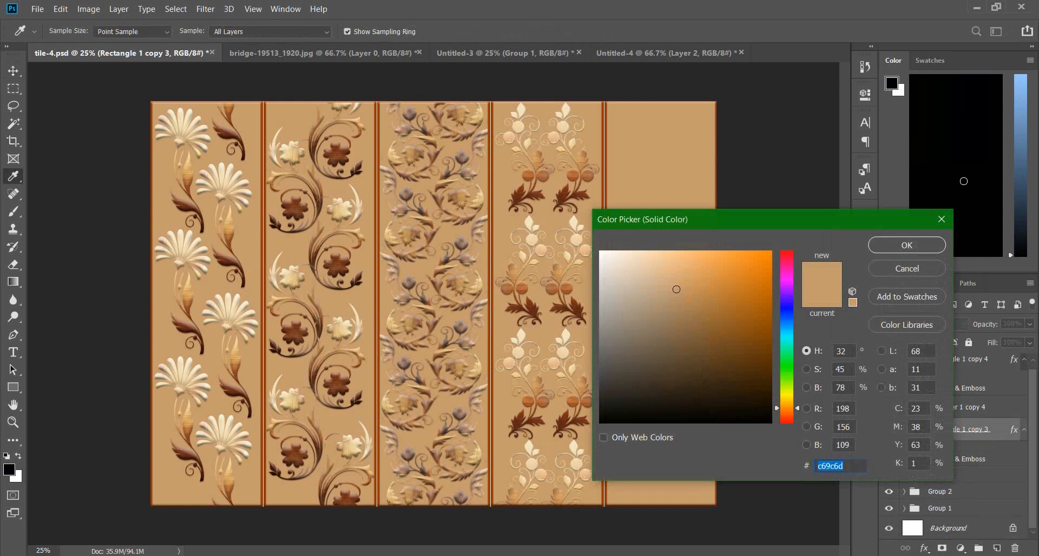
{"action": "left_click", "coordinate": [600, 252]}
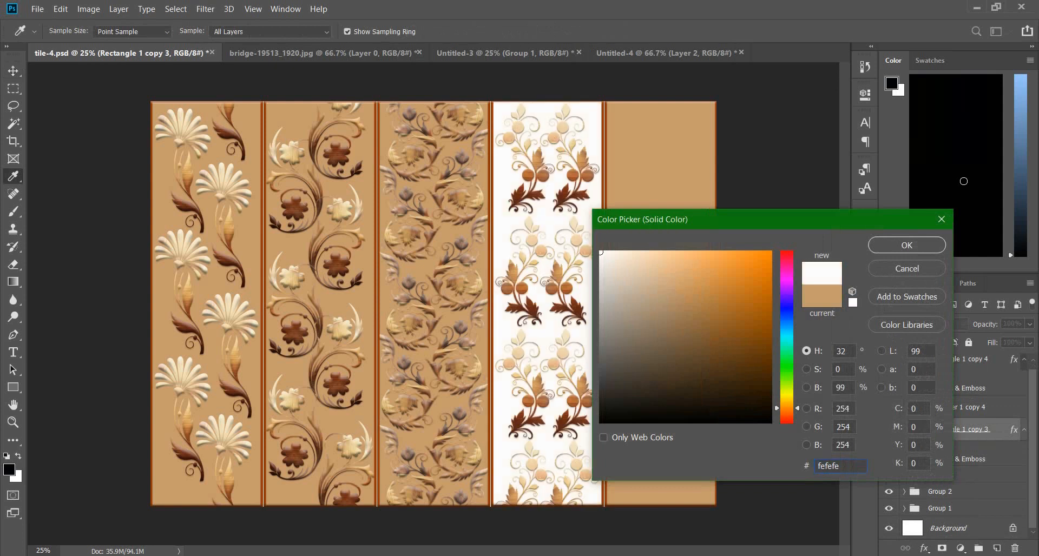
{"action": "left_click", "coordinate": [603, 252]}
{"action": "type", "text": "ffffff"}
{"action": "key", "text": "Return"}
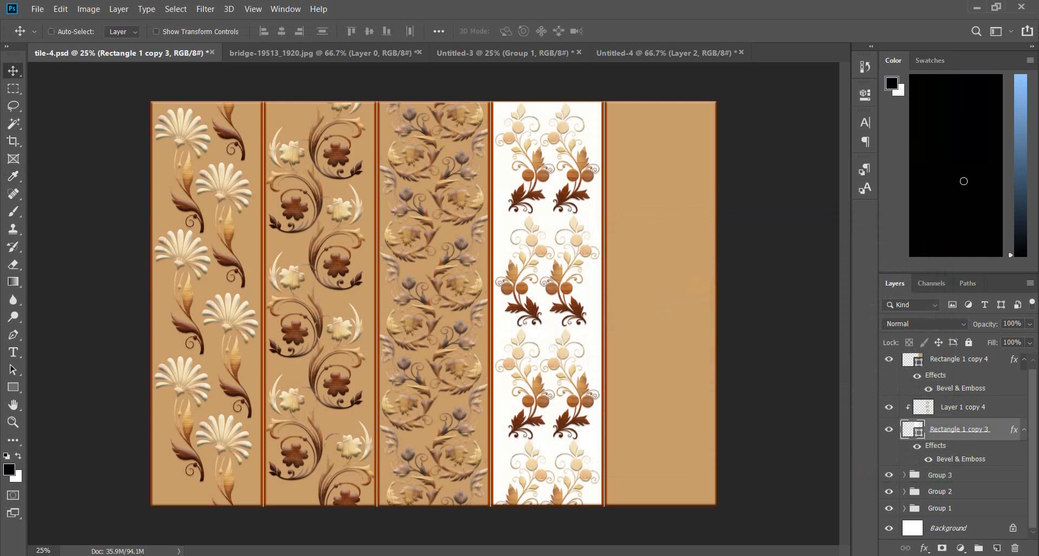
- Change the fill colour of the second panel's Rectangle 1 copy shape to white, ffffff
{"action": "left_click", "coordinate": [292, 244], "text": "ctrl"}
{"action": "double_click", "coordinate": [924, 464]}
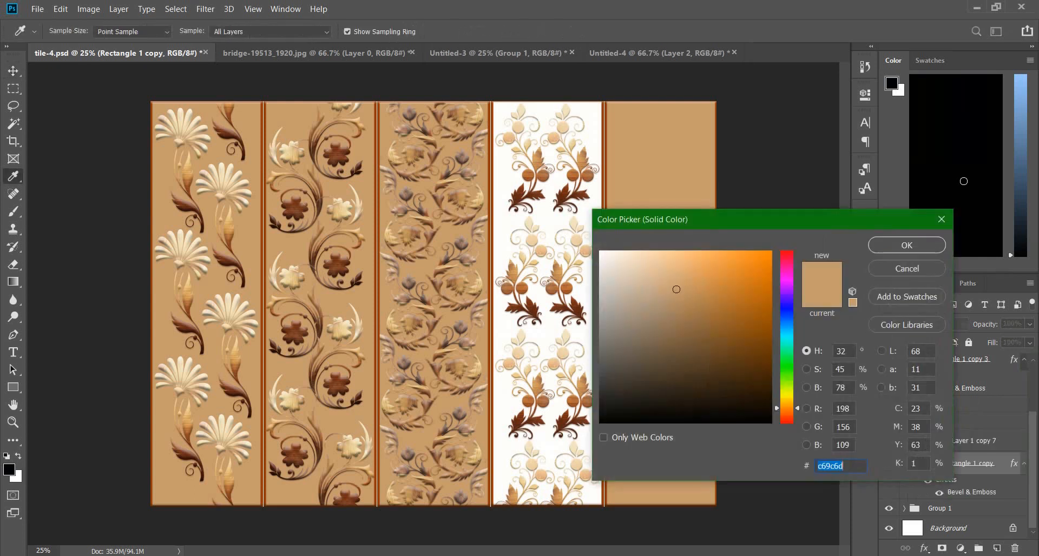
{"action": "type", "text": "ffffff"}
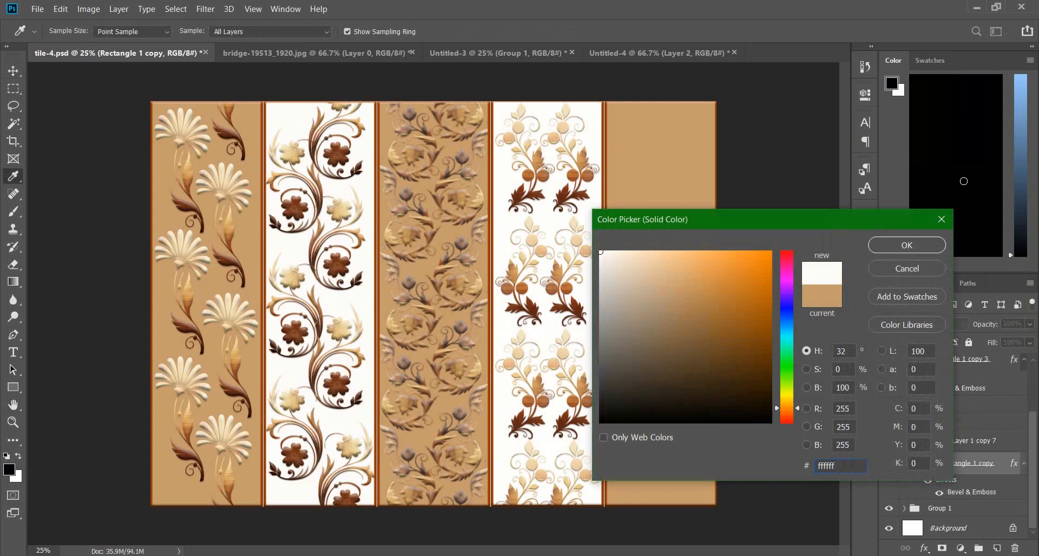
{"action": "left_click", "coordinate": [907, 246]}
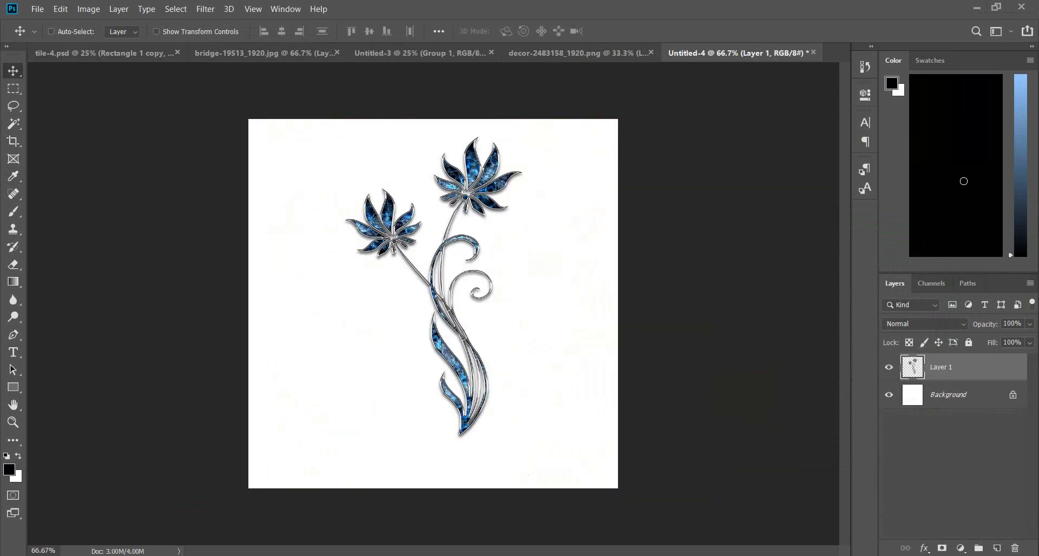
- Copy the bridge photo over the flower in Untitled-4, clip it to Layer 1 and adjust the texture's position
{"action": "left_click", "coordinate": [263, 52]}
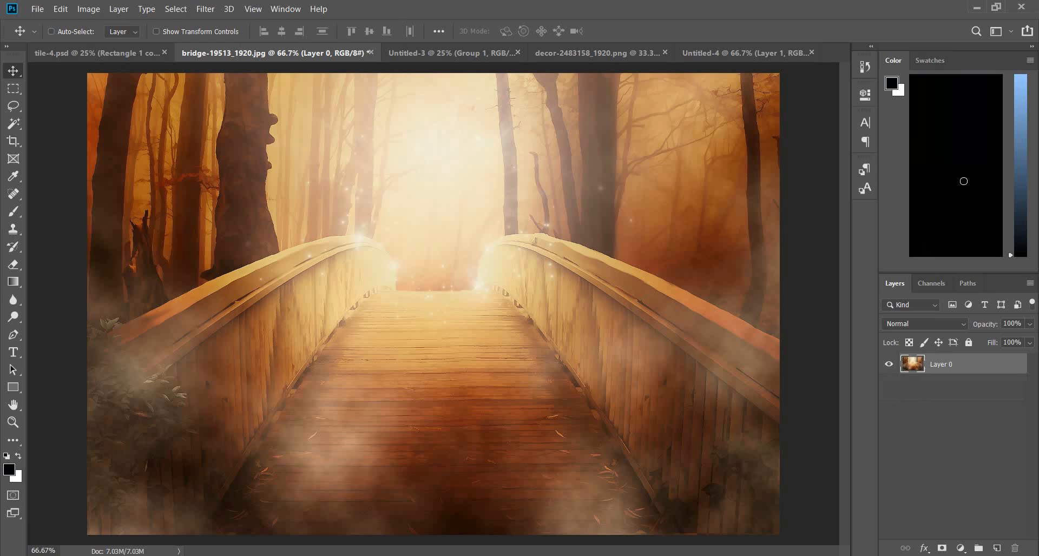
{"action": "left_click_drag", "start_coordinate": [481, 149], "coordinate": [448, 261]}
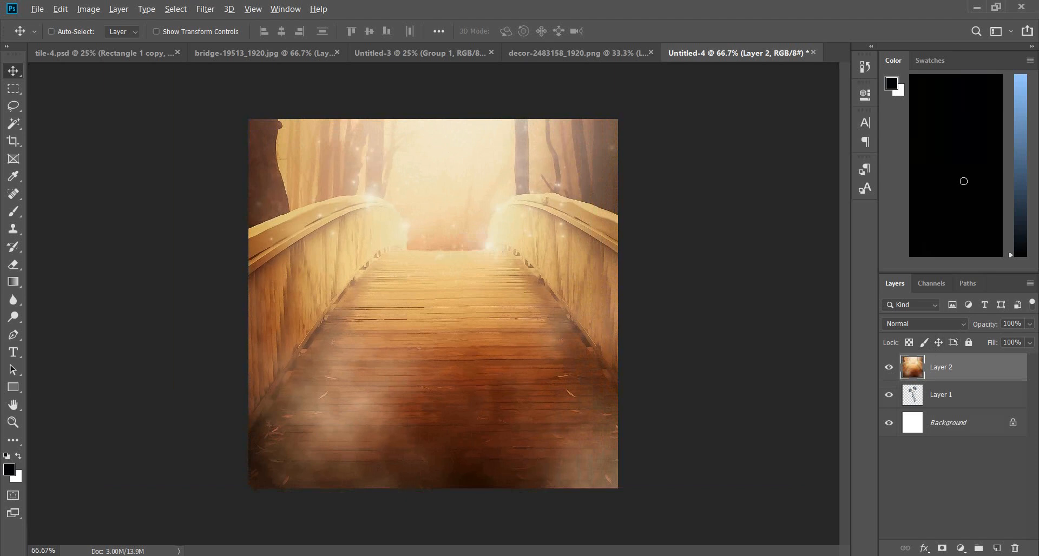
{"action": "key", "text": "ctrl+alt+g"}
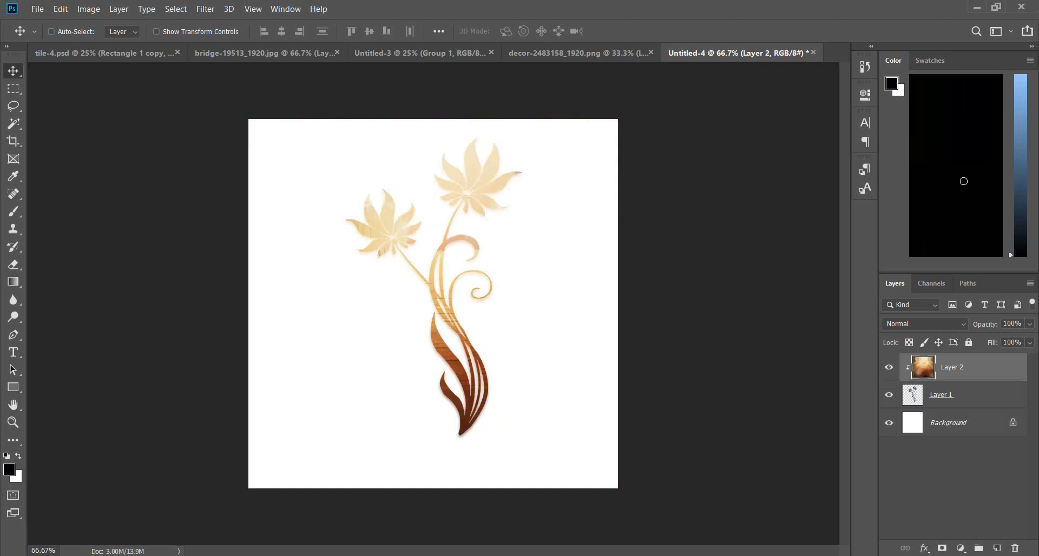
{"action": "left_click_drag", "start_coordinate": [512, 334], "coordinate": [512, 310]}
{"action": "left_click_drag", "start_coordinate": [517, 276], "coordinate": [504, 297]}
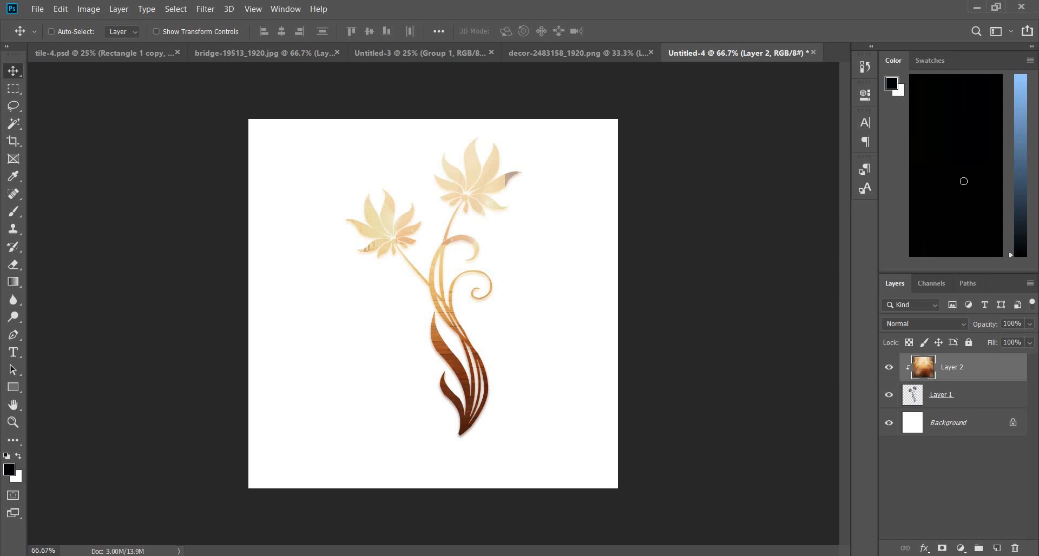
- Merge the bridge texture with the flower layer and apply a Bevel & Emboss style with Contour to it
{"action": "left_click", "coordinate": [975, 394], "text": "shift"}
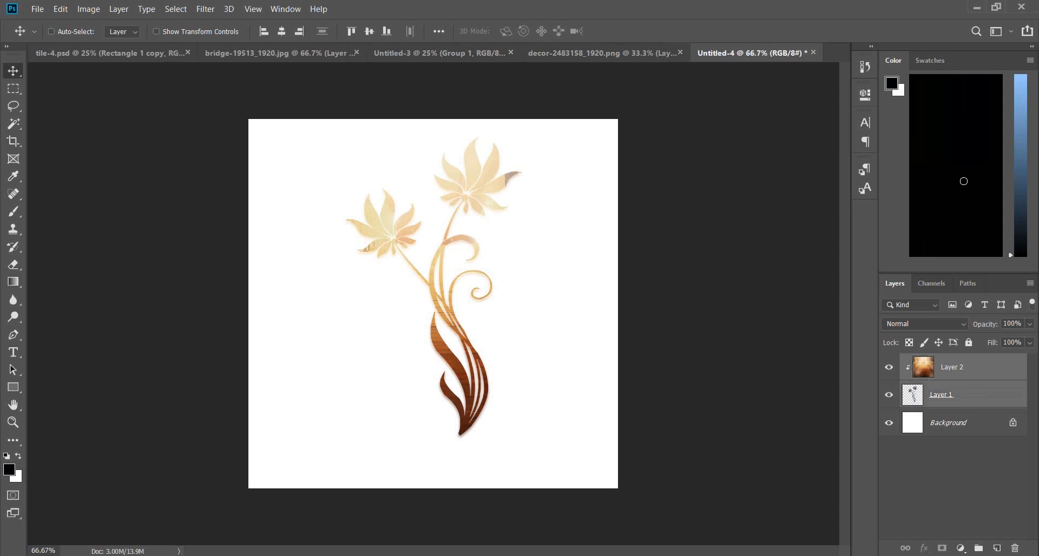
{"action": "right_click", "coordinate": [995, 394]}
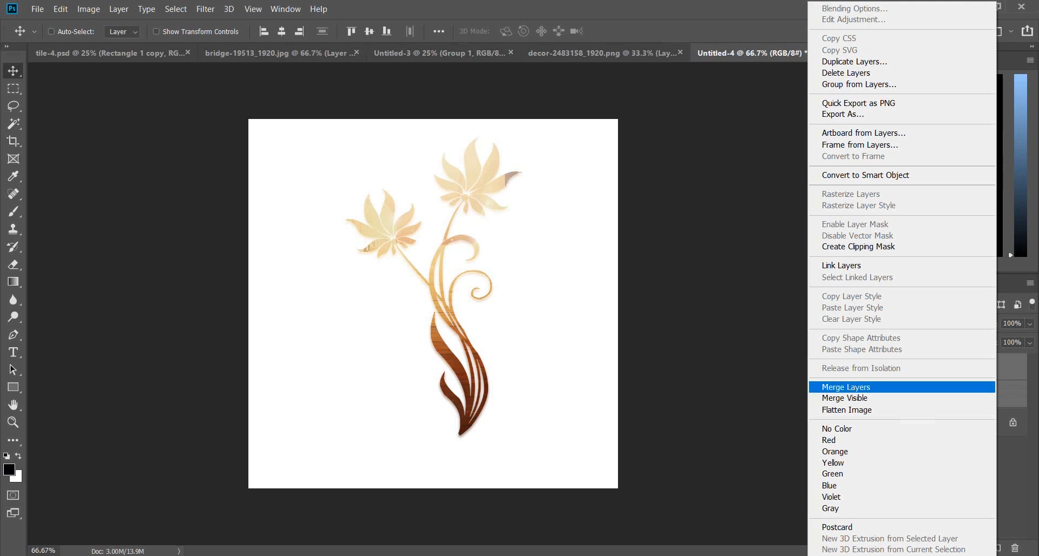
{"action": "left_click", "coordinate": [974, 387]}
{"action": "right_click", "coordinate": [942, 367]}
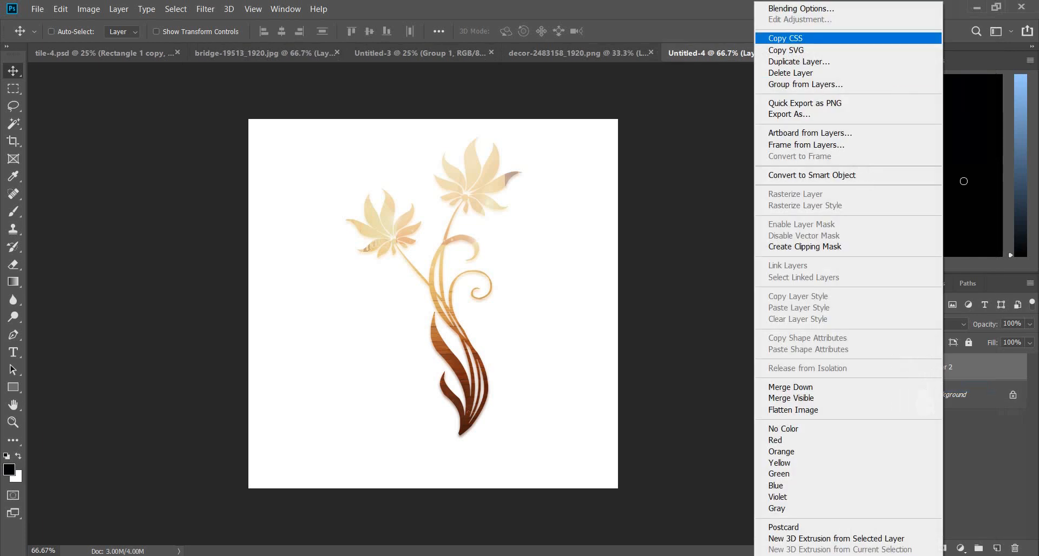
{"action": "left_click", "coordinate": [801, 8]}
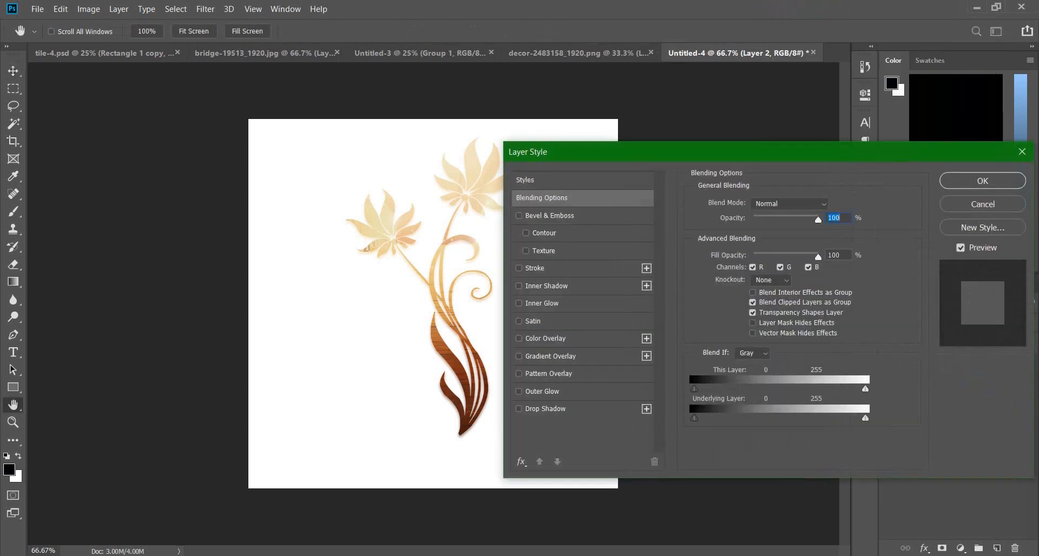
{"action": "left_click", "coordinate": [519, 215]}
{"action": "left_click", "coordinate": [525, 232]}
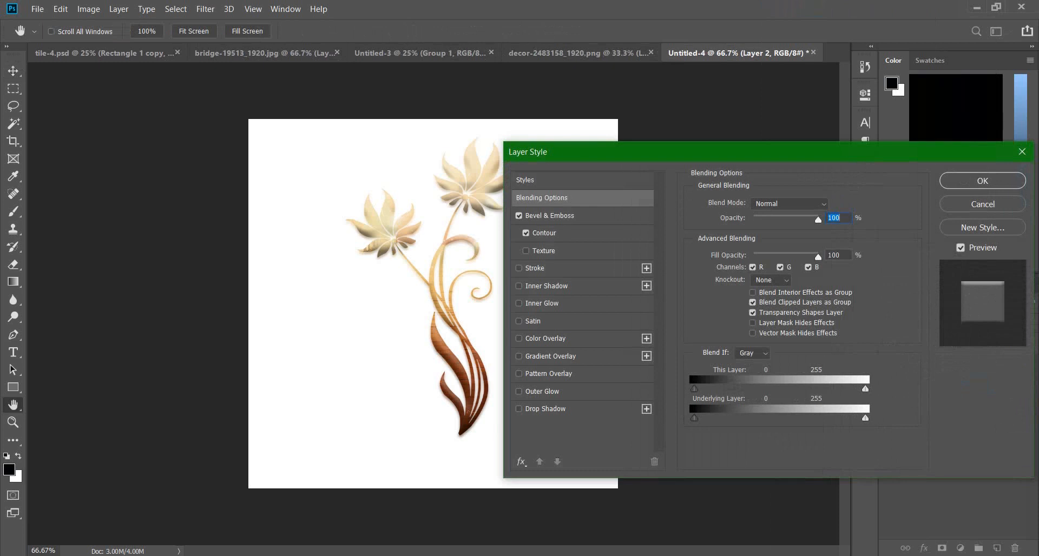
{"action": "left_click", "coordinate": [964, 182]}
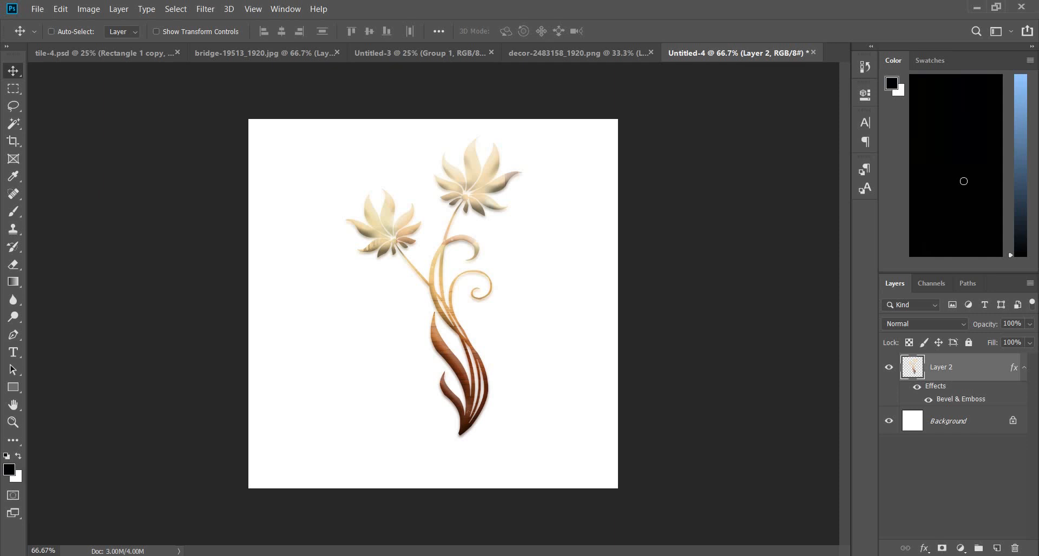
- Copy the embossed flower into tile-4.psd, with its layer above Rectangle 1 copy 4, at the fifth panel's upper left
{"action": "left_click_drag", "start_coordinate": [470, 186], "coordinate": [149, 73]}
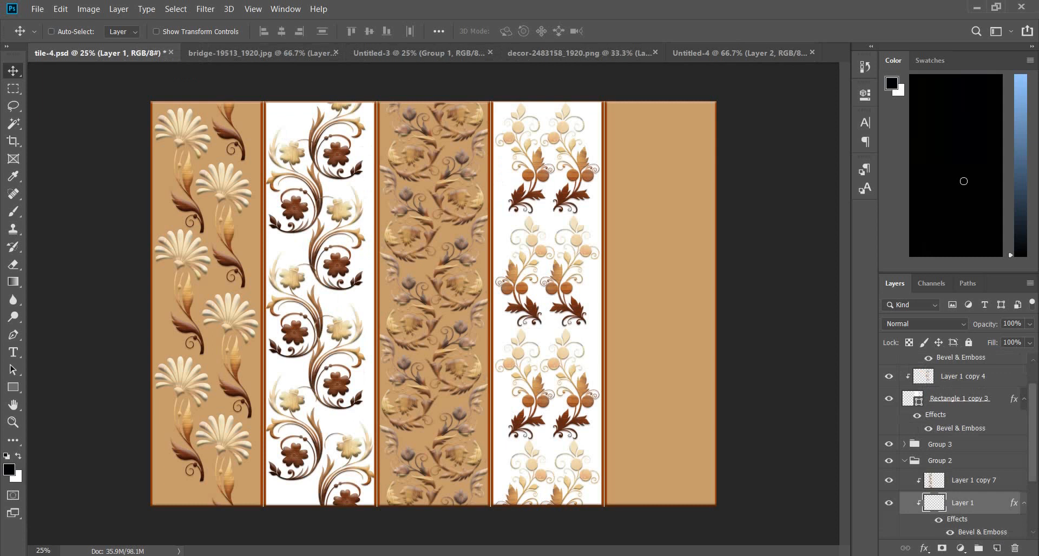
{"action": "left_click_drag", "start_coordinate": [963, 503], "coordinate": [963, 373]}
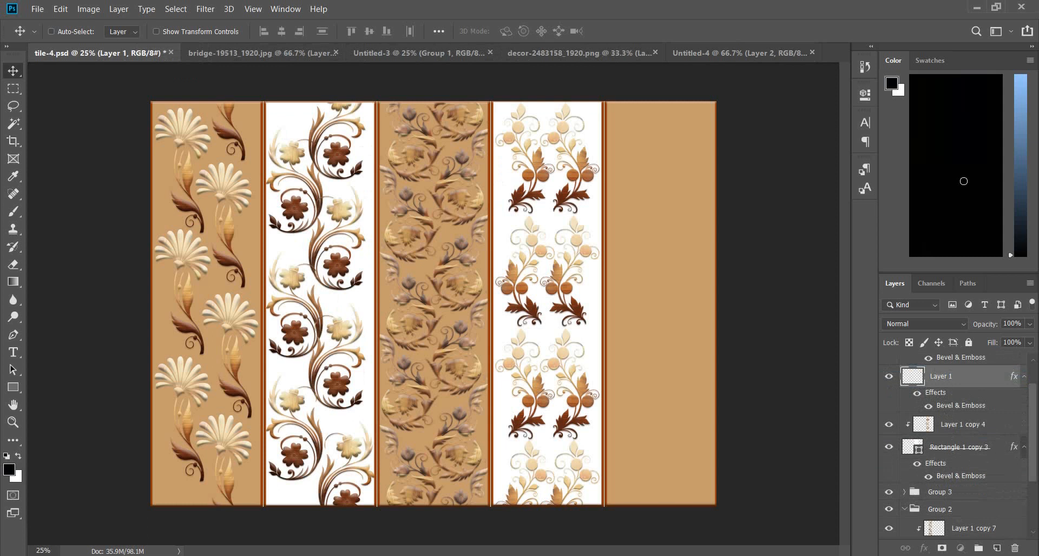
{"action": "scroll", "coordinate": [962, 446], "scroll_direction": "up", "scroll_amount": 2}
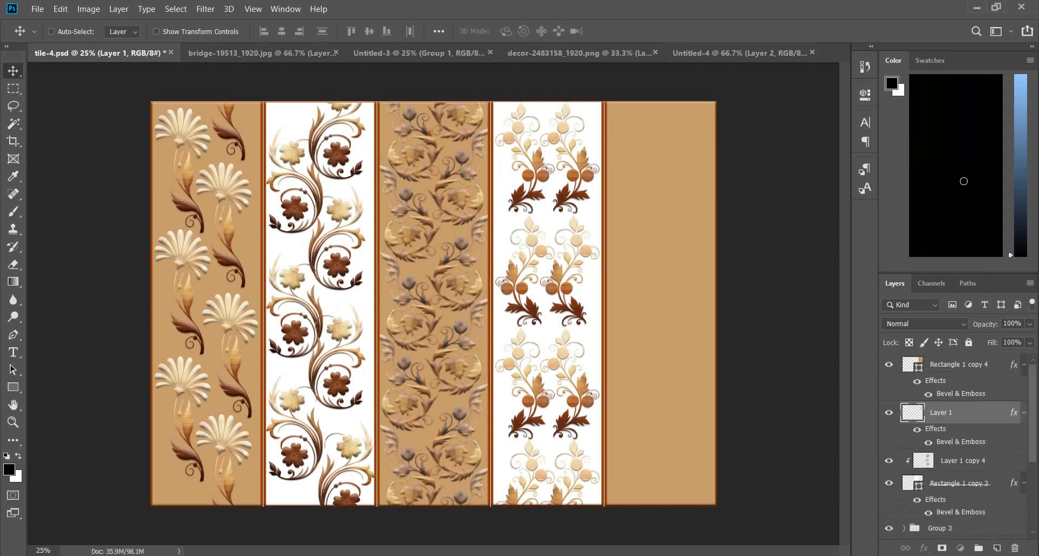
{"action": "left_click_drag", "start_coordinate": [952, 412], "coordinate": [953, 364]}
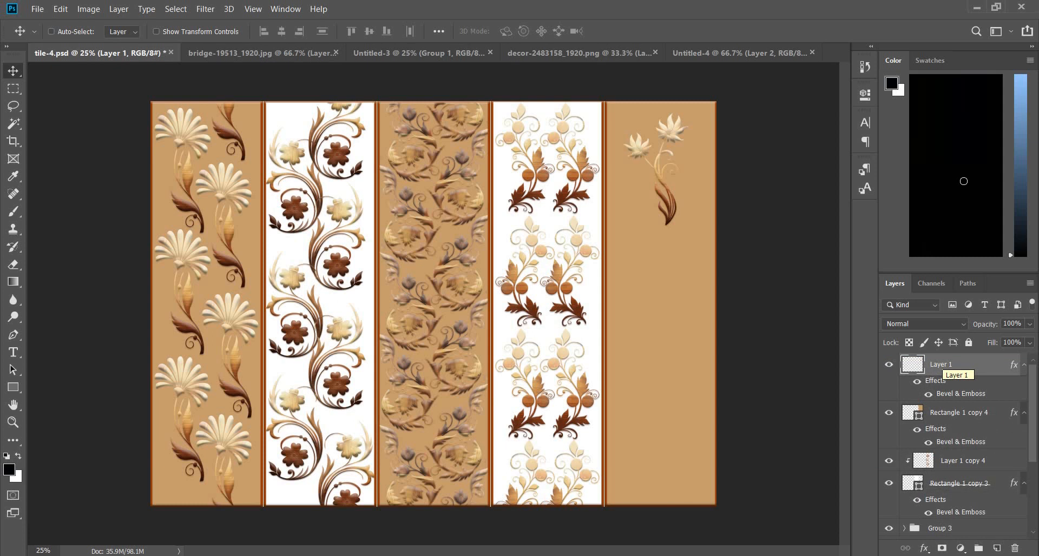
{"action": "key", "text": "ctrl+t"}
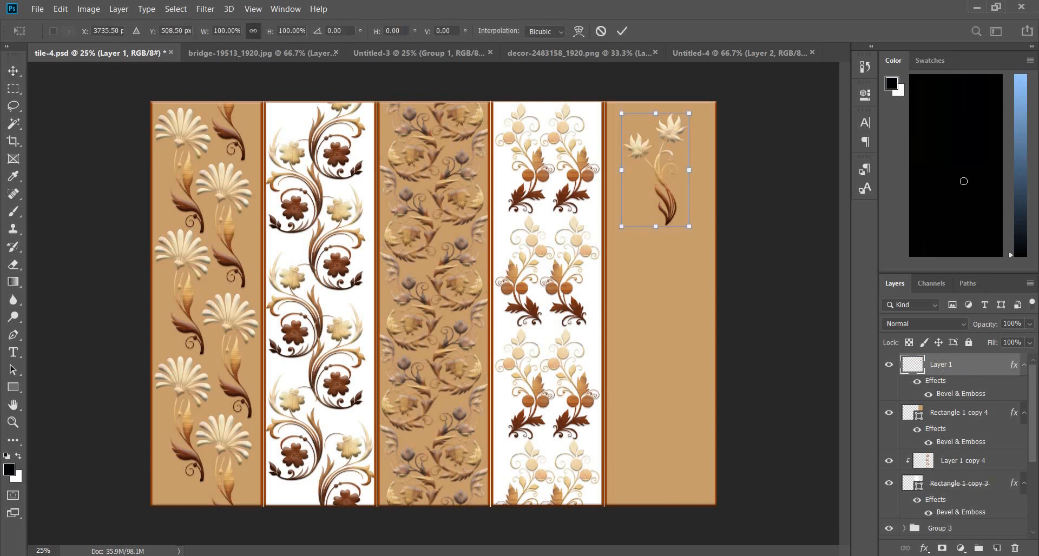
{"action": "mouse_move", "coordinate": [681, 159]}
{"action": "left_mouse_down"}
{"action": "mouse_move", "coordinate": [663, 162]}
{"action": "mouse_move", "coordinate": [669, 173]}
{"action": "mouse_move", "coordinate": [663, 145]}
{"action": "mouse_move", "coordinate": [670, 164]}
{"action": "left_mouse_up"}
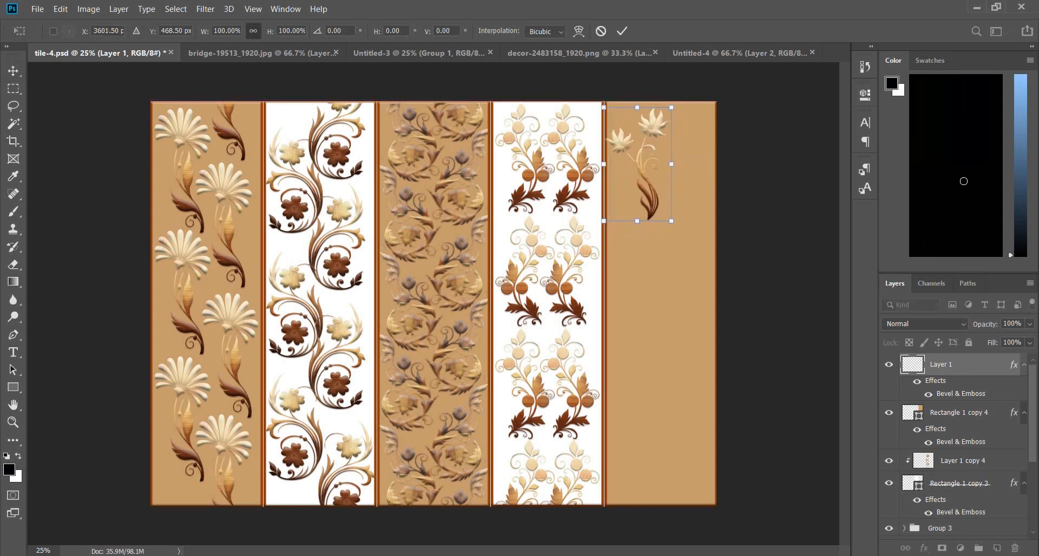
{"action": "key", "text": "Return"}
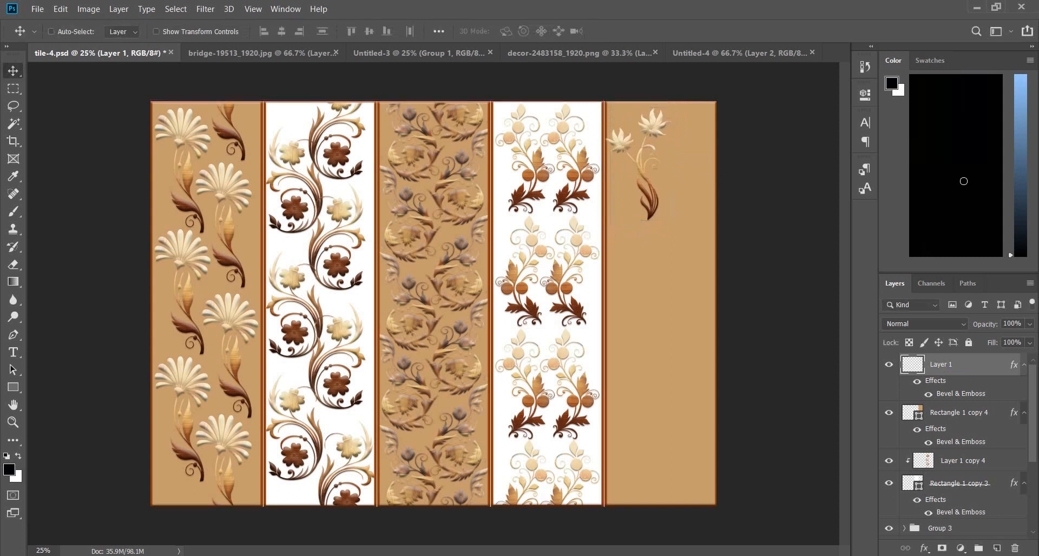
- Duplicate the flower in the fifth panel, place the copy beside the original and flip it horizontally
{"action": "key", "text": "ctrl+j"}
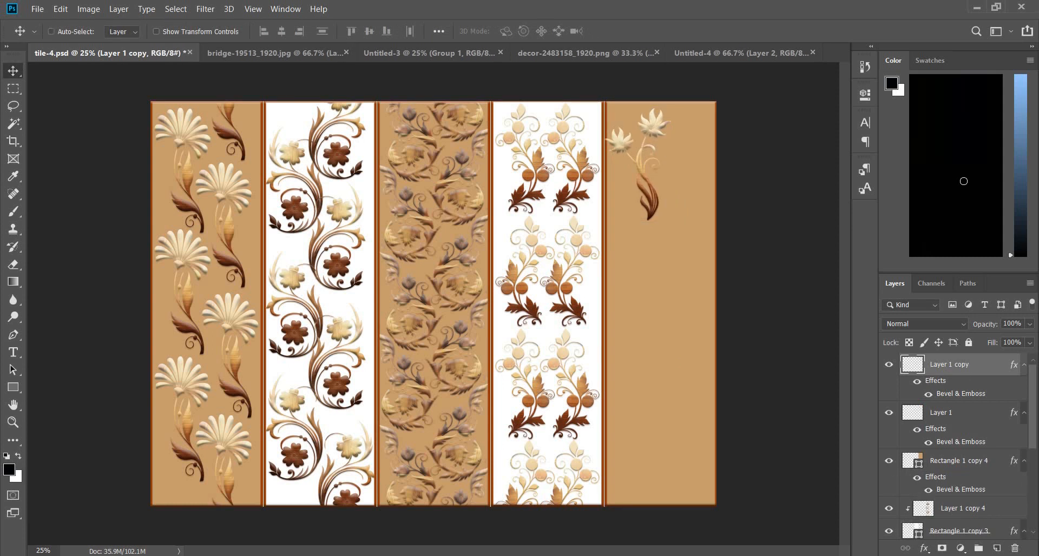
{"action": "left_click_drag", "start_coordinate": [661, 145], "coordinate": [694, 158]}
{"action": "key", "text": "ctrl"}
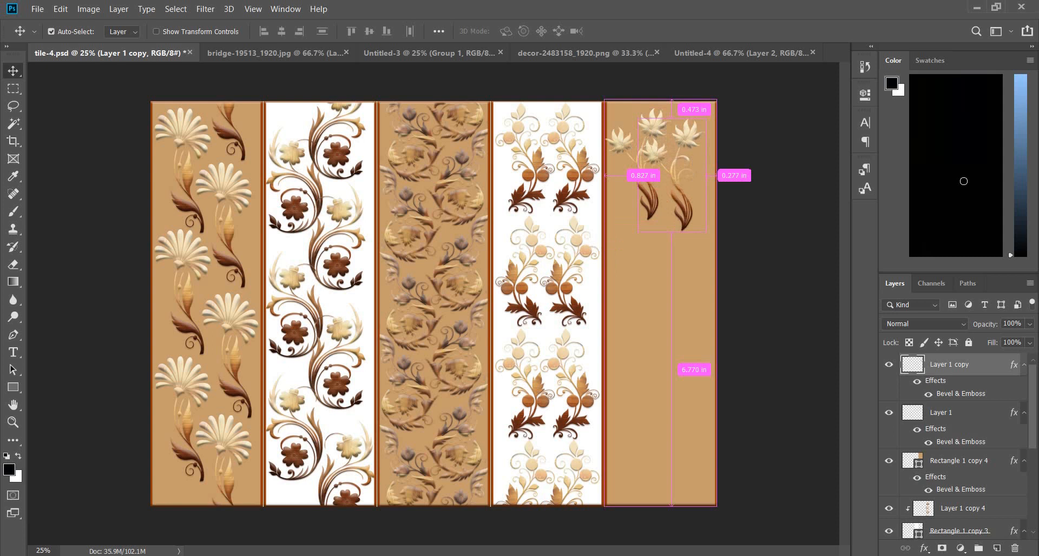
{"action": "key", "text": "ctrl+t"}
{"action": "right_click", "coordinate": [686, 188]}
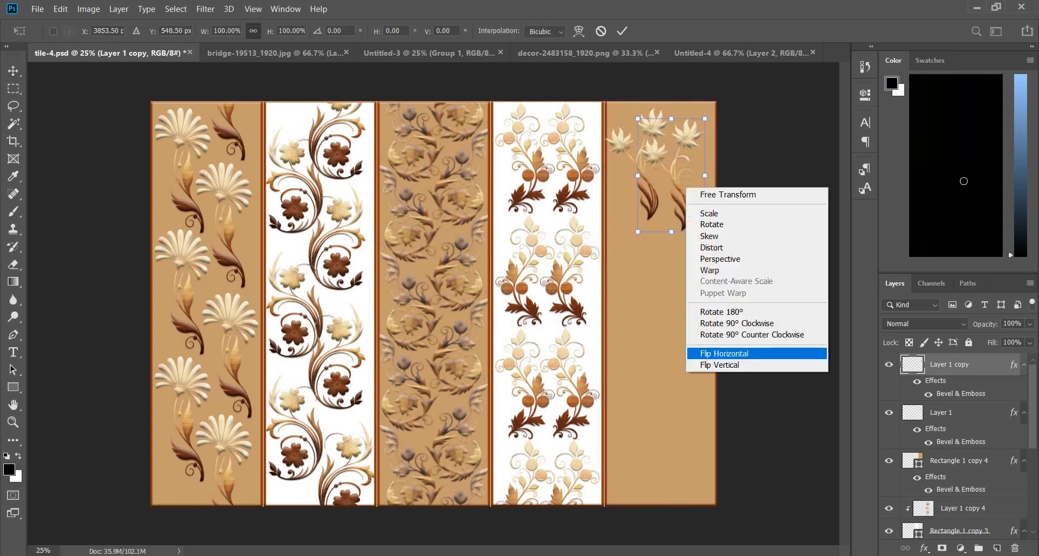
{"action": "key", "text": "Return"}
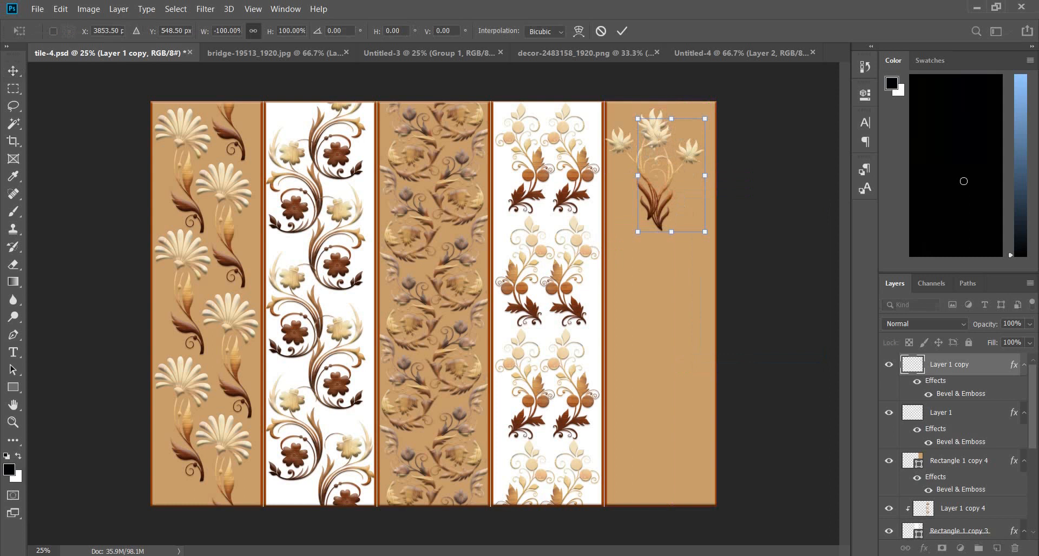
- Shift the flipped flower copy rightward and down in the fifth panel to about X 3973.5 px, Y 704.5 px
{"action": "key", "text": "Right"}
{"action": "key", "text": "Right"}
{"action": "key", "text": "Right"}
{"action": "key", "text": "Right"}
{"action": "key", "text": "Right"}
{"action": "key", "text": "Right"}
{"action": "key", "text": "Right"}
{"action": "key", "text": "Right"}
{"action": "key", "text": "Right"}
{"action": "key", "text": "Right"}
{"action": "key", "text": "Right"}
{"action": "key", "text": "Right"}
{"action": "key", "text": "Right"}
{"action": "key", "text": "Right"}
{"action": "key", "text": "Right"}
{"action": "key", "text": "Right"}
{"action": "key", "text": "Right"}
{"action": "key", "text": "Right"}
{"action": "key", "text": "Right"}
{"action": "key", "text": "Right"}
{"action": "key", "text": "Right"}
{"action": "key", "text": "Right"}
{"action": "key", "text": "Right"}
{"action": "key", "text": "Right"}
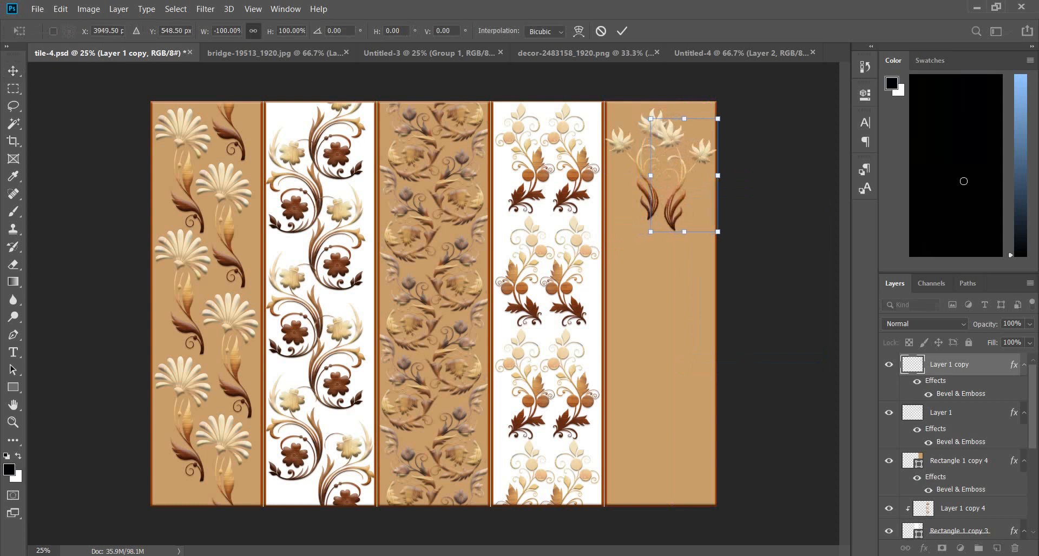
{"action": "key", "text": "Down"}
{"action": "key", "text": "Down"}
{"action": "key", "text": "Down"}
{"action": "key", "text": "Down"}
{"action": "key", "text": "Down"}
{"action": "key", "text": "Down"}
{"action": "key", "text": "Down"}
{"action": "key", "text": "Down"}
{"action": "key", "text": "Down"}
{"action": "key", "text": "Down"}
{"action": "key", "text": "Down"}
{"action": "key", "text": "Down"}
{"action": "key", "text": "Down"}
{"action": "key", "text": "Down"}
{"action": "key", "text": "Down"}
{"action": "key", "text": "Down"}
{"action": "key", "text": "Down"}
{"action": "key", "text": "Down"}
{"action": "key", "text": "Down"}
{"action": "key", "text": "Down"}
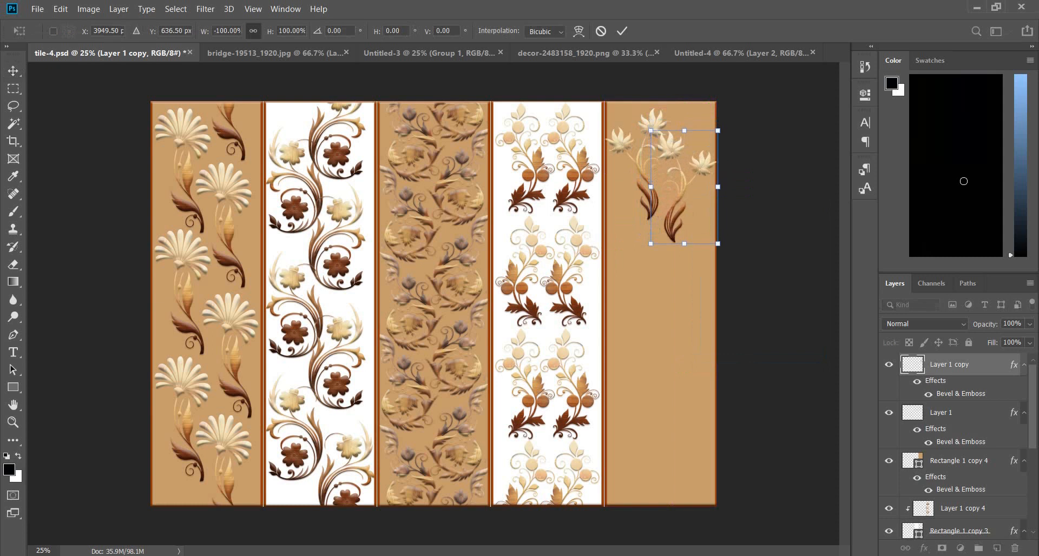
{"action": "key", "text": "Right"}
{"action": "key", "text": "Right"}
{"action": "key", "text": "Right"}
{"action": "key", "text": "Right"}
{"action": "key", "text": "Right"}
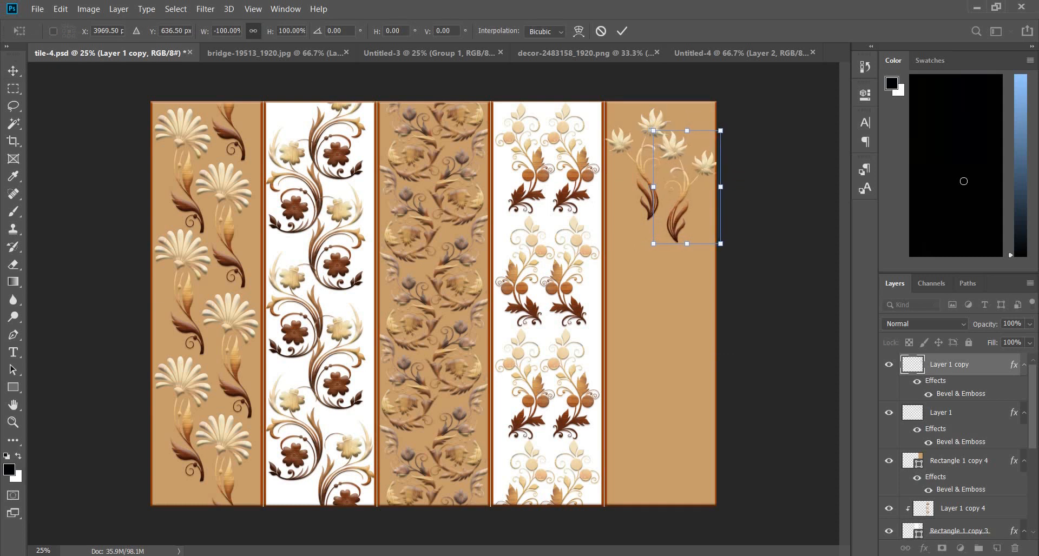
{"action": "key", "text": "Down"}
{"action": "key", "text": "Down"}
{"action": "key", "text": "Down"}
{"action": "key", "text": "Down"}
{"action": "key", "text": "Down"}
{"action": "key", "text": "Down"}
{"action": "key", "text": "Down"}
{"action": "key", "text": "Down"}
{"action": "key", "text": "Down"}
{"action": "key", "text": "Down"}
{"action": "key", "text": "Down"}
{"action": "key", "text": "Down"}
{"action": "key", "text": "Down"}
{"action": "key", "text": "Down"}
{"action": "key", "text": "Down"}
{"action": "key", "text": "Down"}
{"action": "key", "text": "Down"}
{"action": "key", "text": "Down"}
{"action": "key", "text": "Down"}
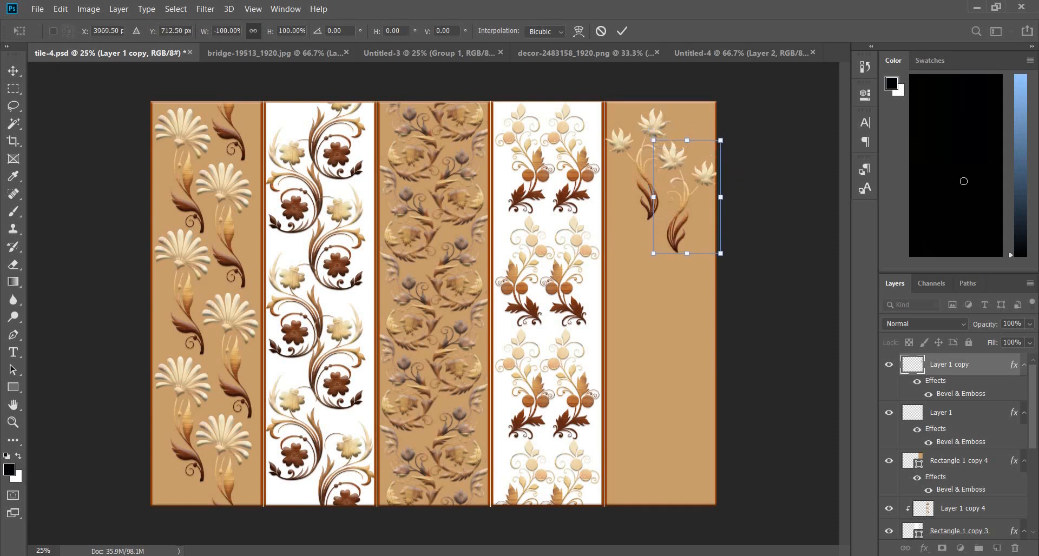
{"action": "key", "text": "Right"}
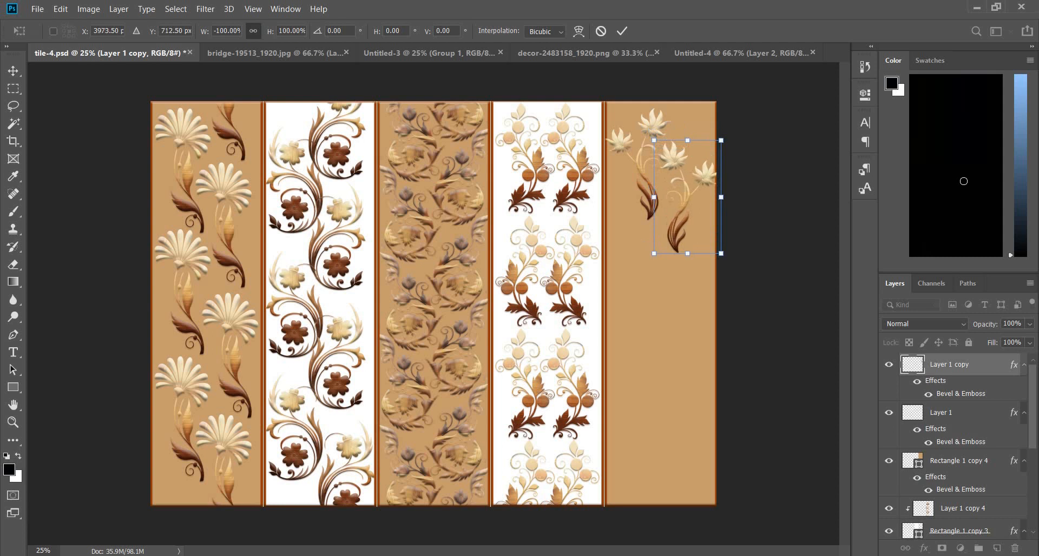
{"action": "key", "text": "Up"}
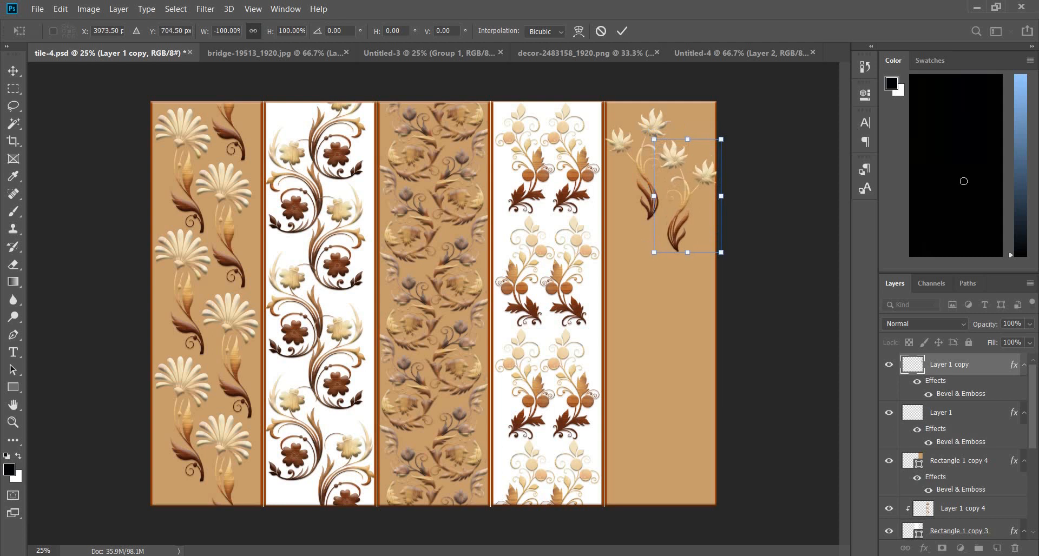
{"action": "key", "text": "Return"}
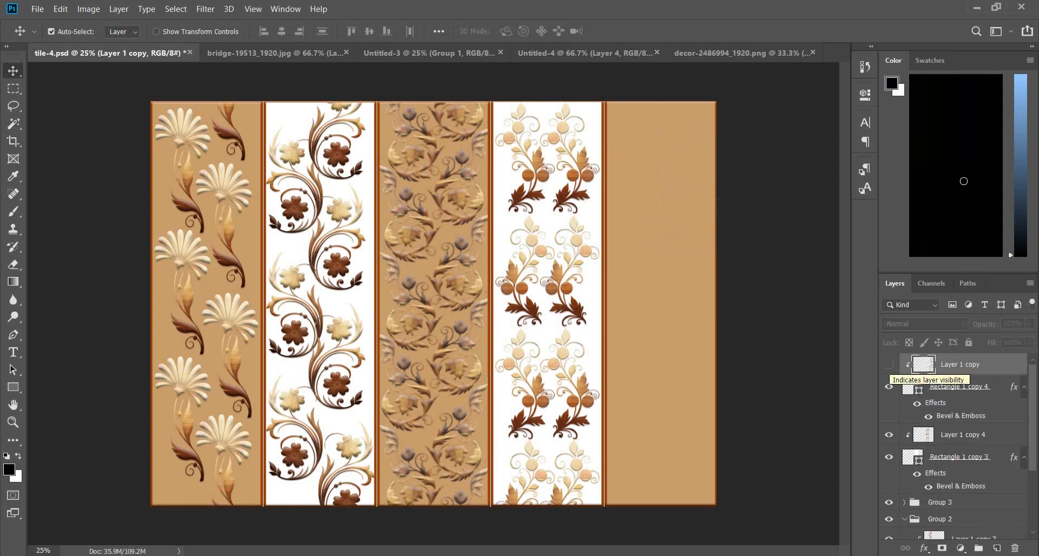
- Show the fifth panel's Layer 1 copy ornaments and examine the five-panel tile design as a whole and up close
{"action": "left_click", "coordinate": [889, 364]}
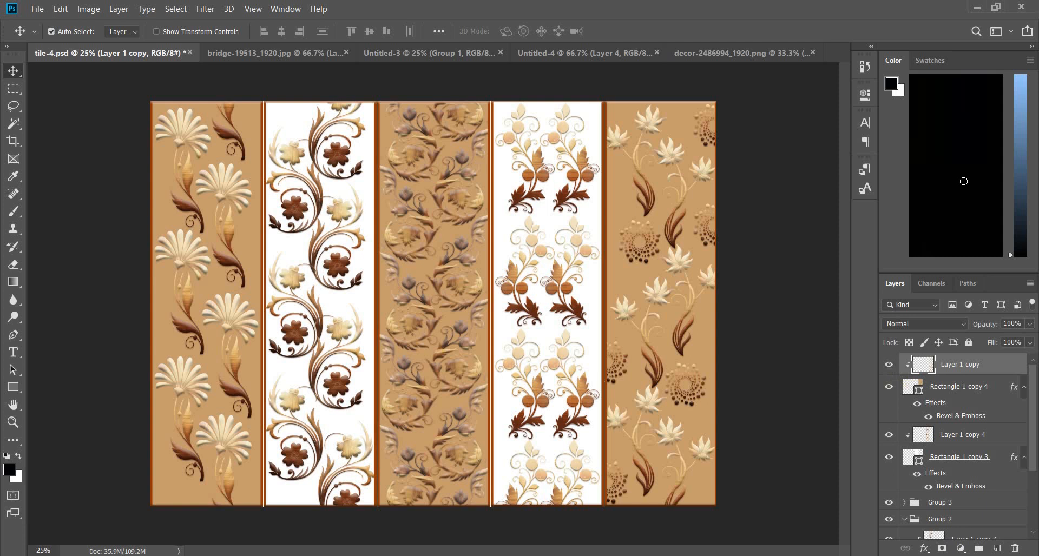
{"action": "key", "text": "ctrl"}
{"action": "key", "text": "ctrl+minus"}
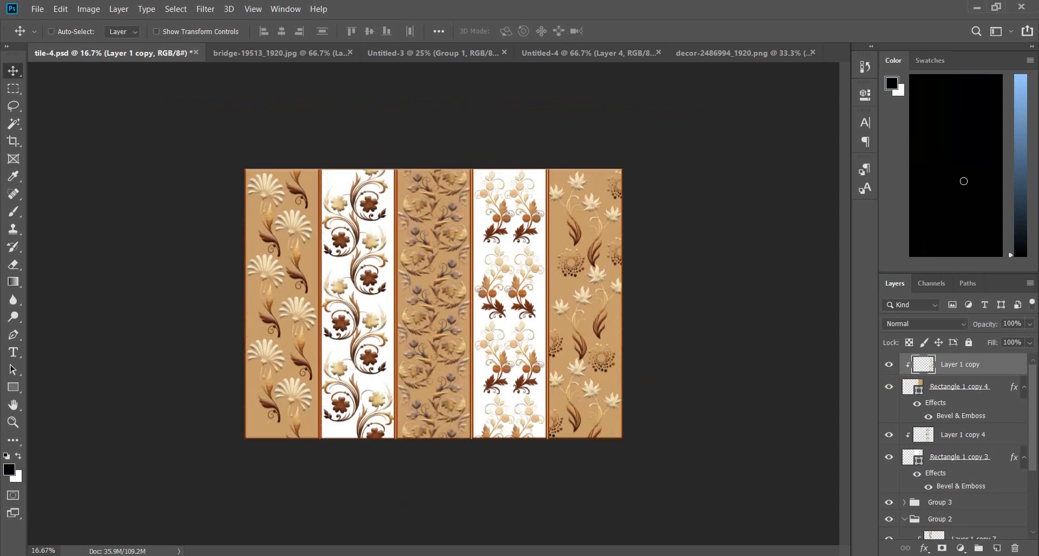
{"action": "key", "text": "ctrl+plus"}
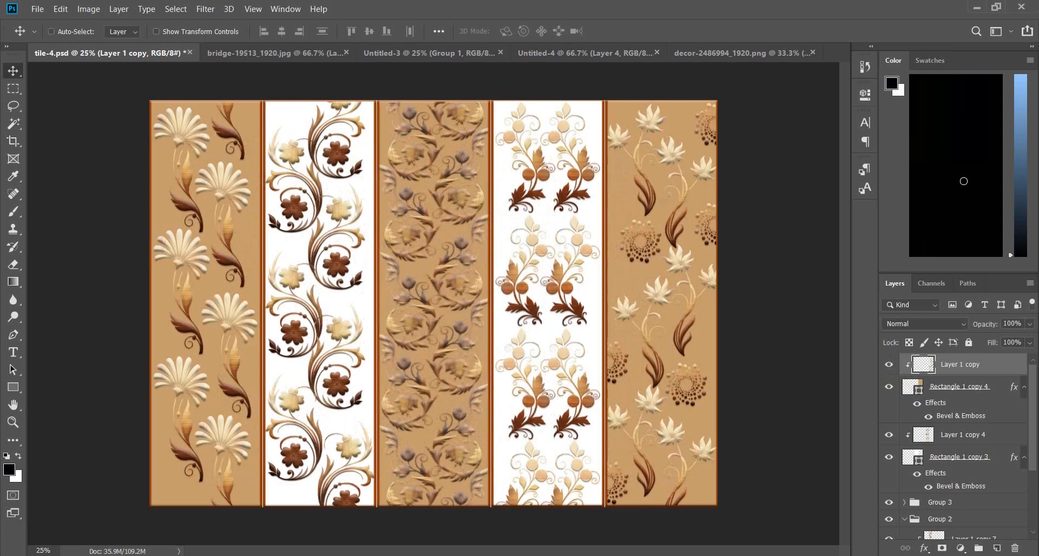
{"action": "key", "text": "ctrl+plus"}
{"action": "key", "text": "ctrl+plus"}
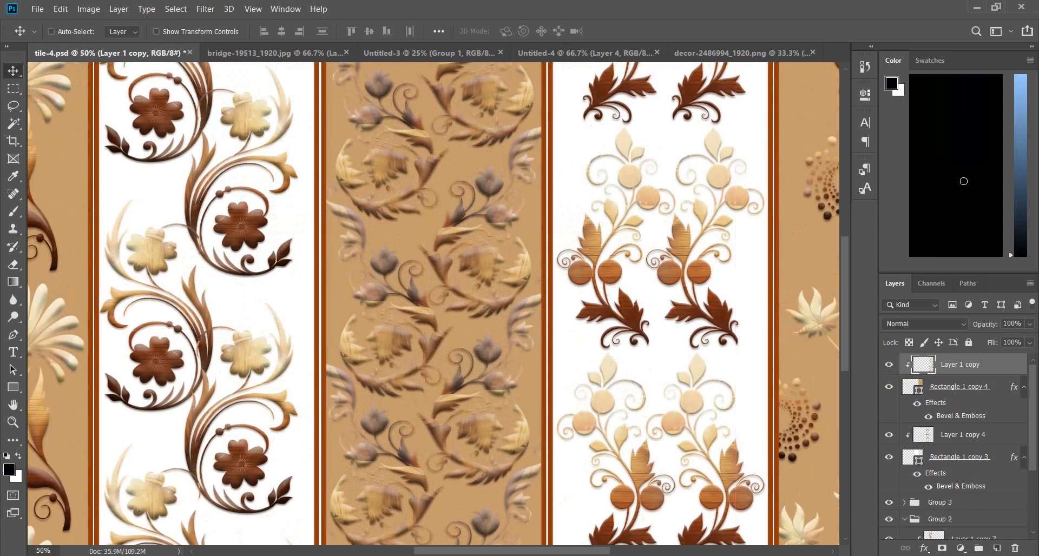
{"action": "key", "text": "ctrl+minus"}
{"action": "key", "text": "ctrl+minus"}
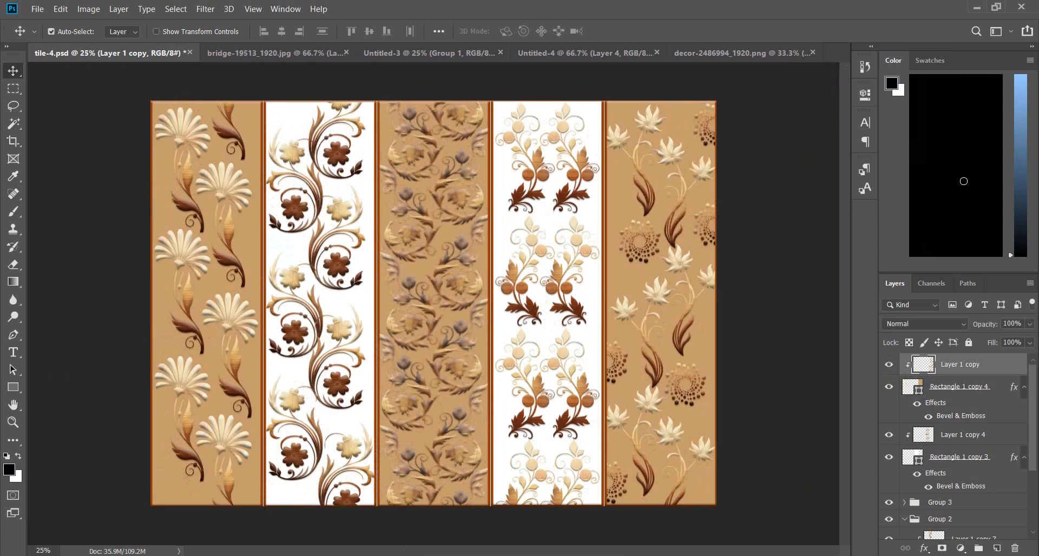